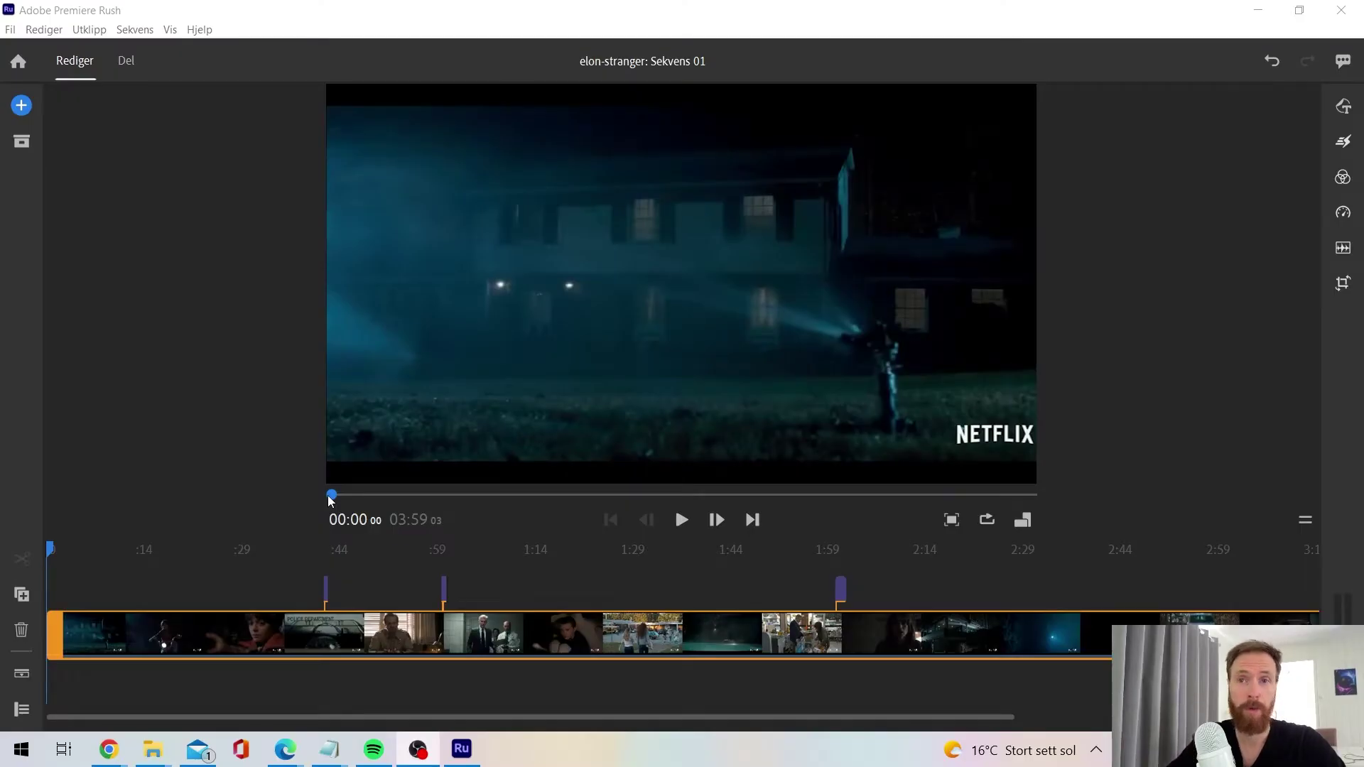
Step: Preview the inserted Elon Musk shots around 0:42 and 0:59–1:01
{"action": "left_click_drag", "start_coordinate": [331, 494], "coordinate": [450, 495]}
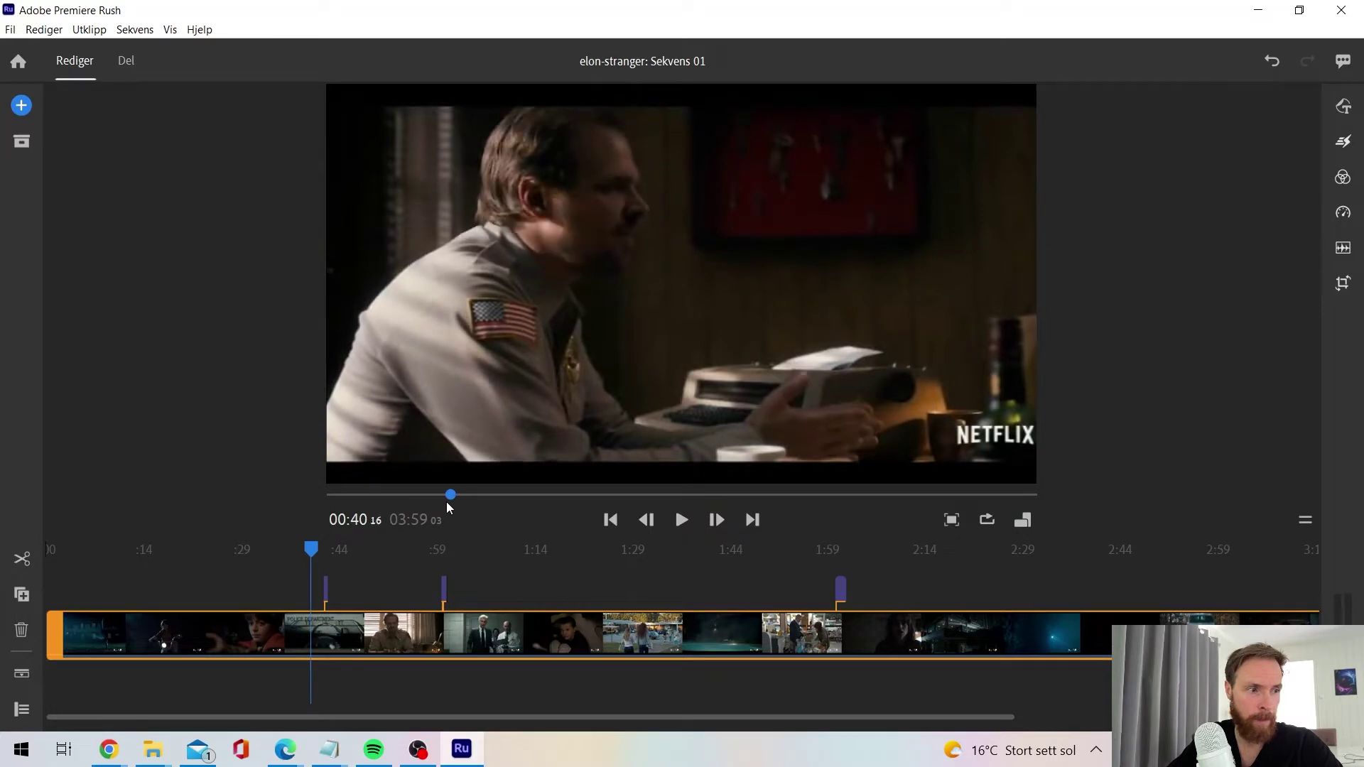
{"action": "left_click", "coordinate": [682, 521]}
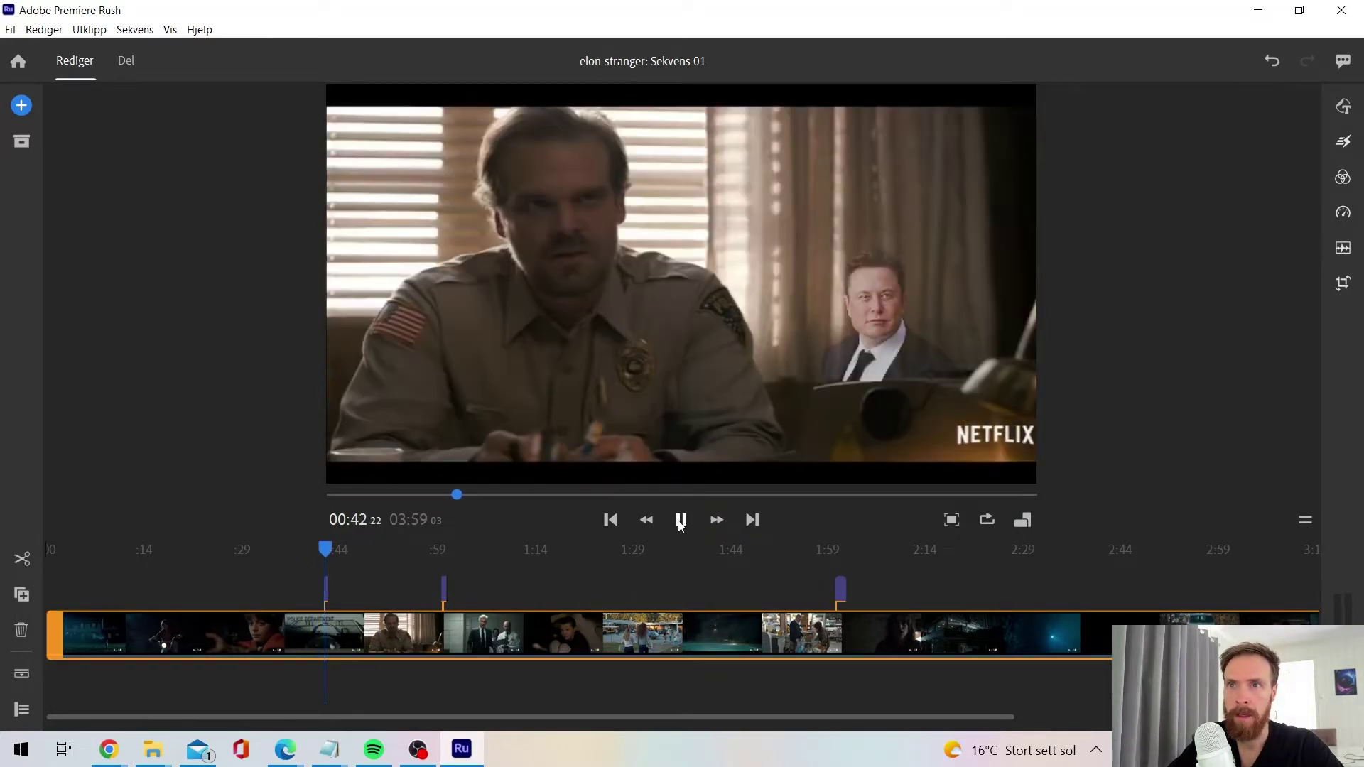
{"action": "left_click", "coordinate": [681, 521]}
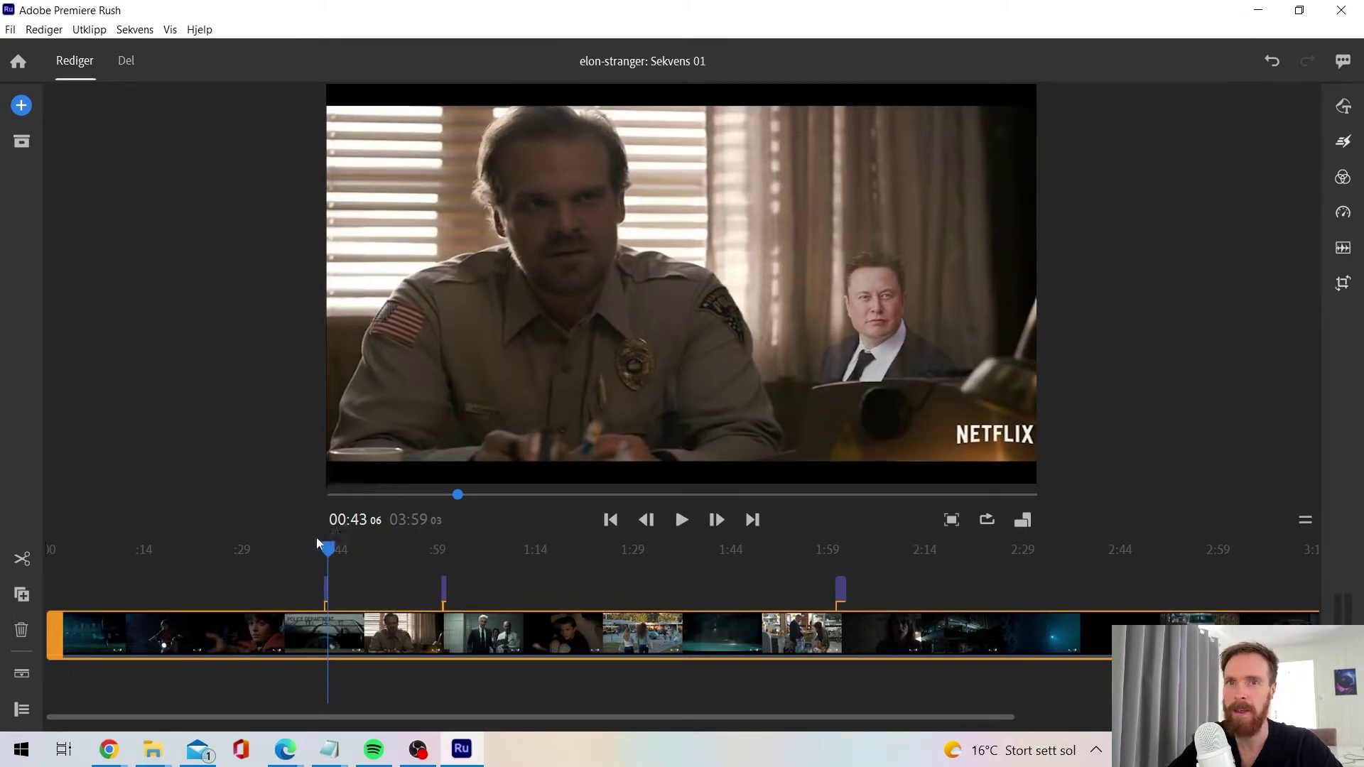
{"action": "left_click_drag", "start_coordinate": [330, 552], "coordinate": [435, 551]}
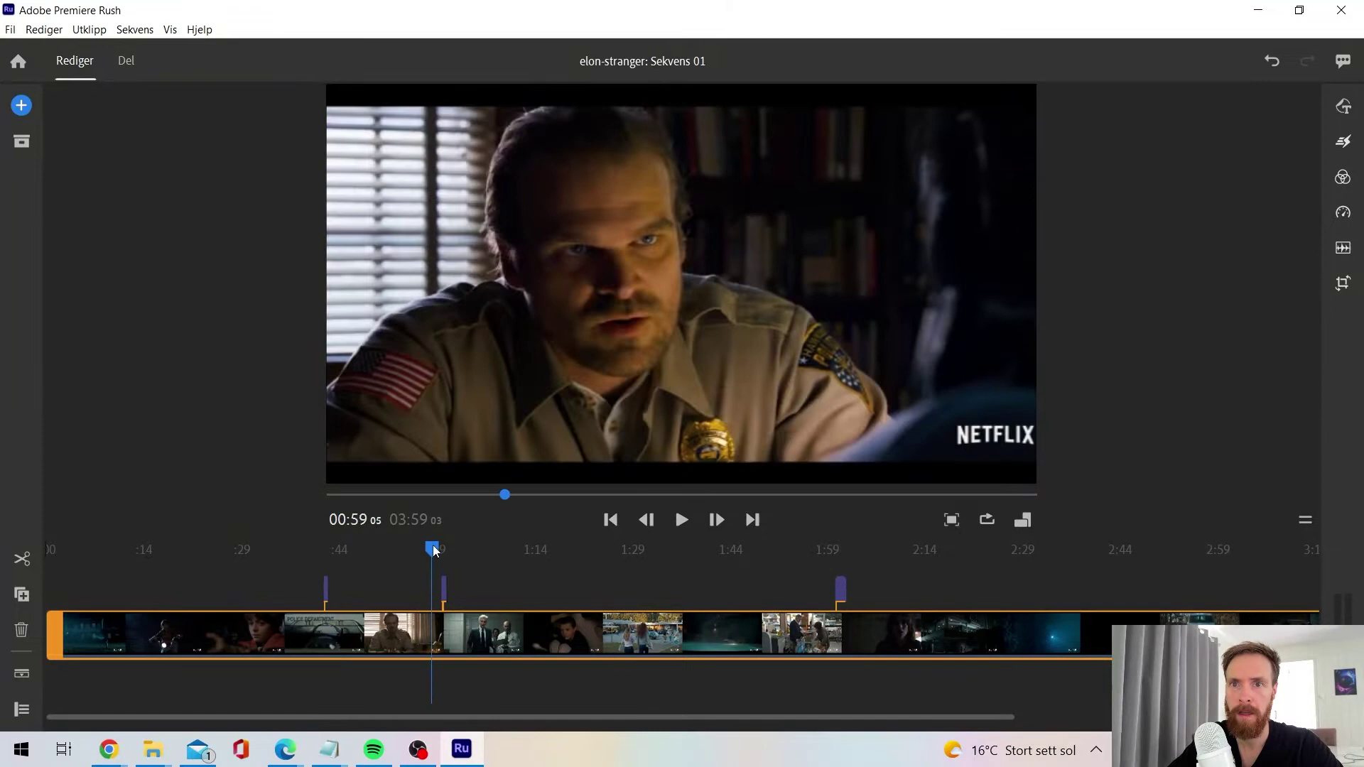
{"action": "left_click", "coordinate": [680, 521]}
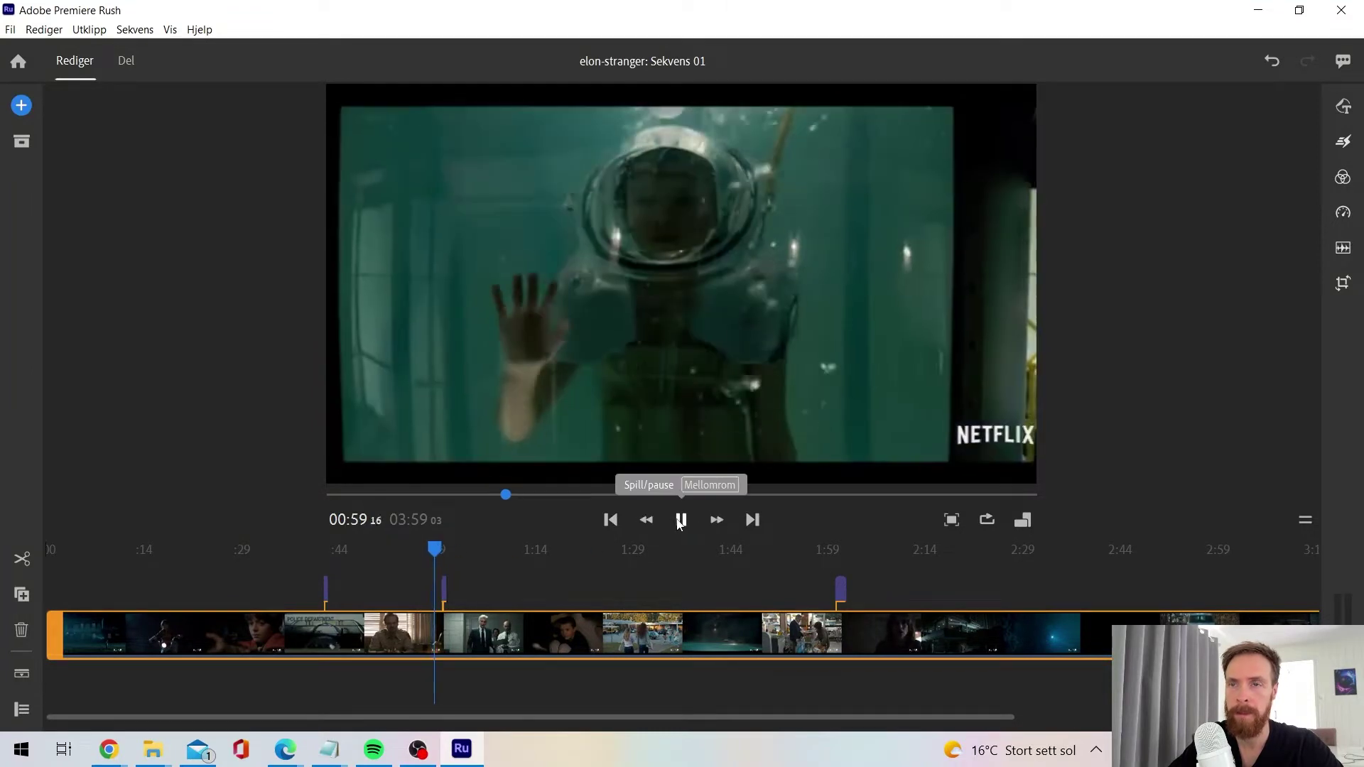
{"action": "left_click", "coordinate": [682, 520]}
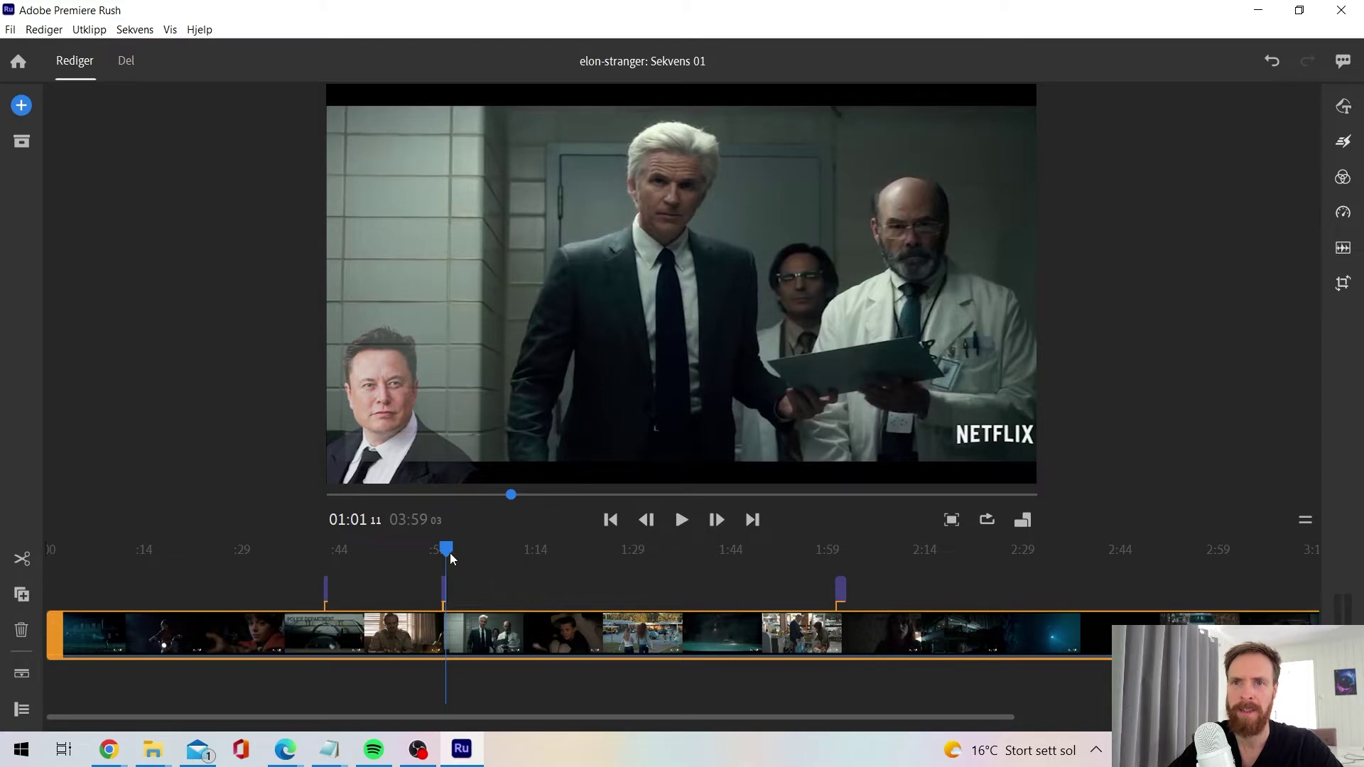
Step: Preview the inserted Elon Musk shot around 2:01, stopping near 2:02
{"action": "left_click_drag", "start_coordinate": [448, 553], "coordinate": [828, 566]}
{"action": "left_click", "coordinate": [681, 520]}
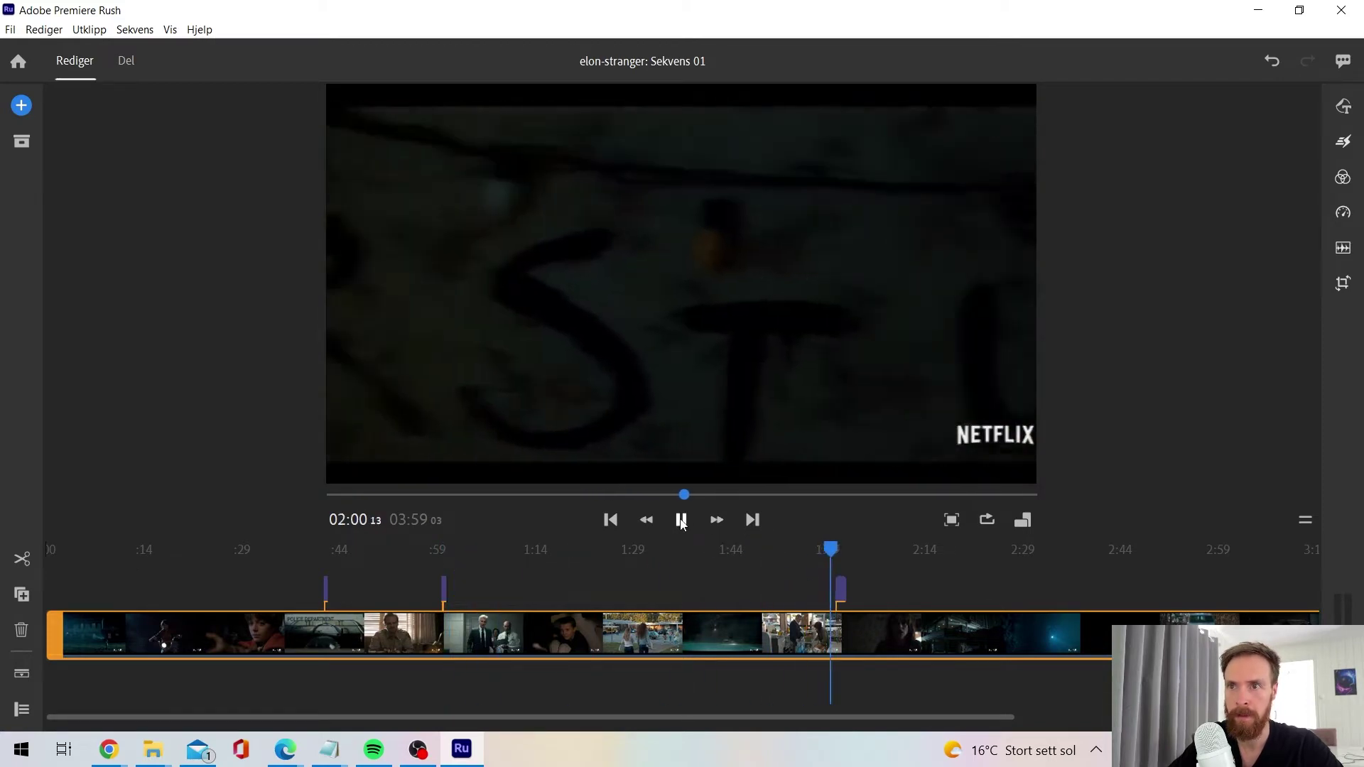
{"action": "left_click", "coordinate": [681, 520]}
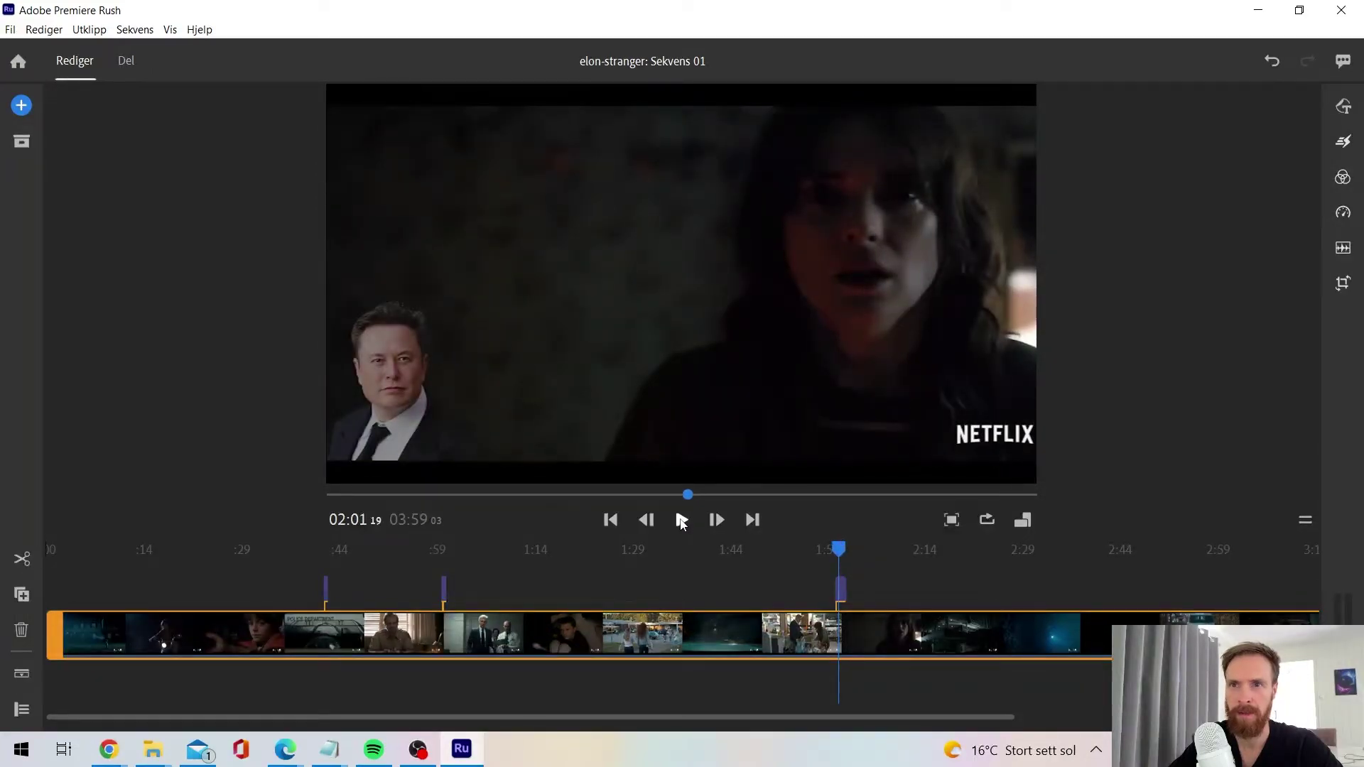
{"action": "left_click", "coordinate": [682, 522]}
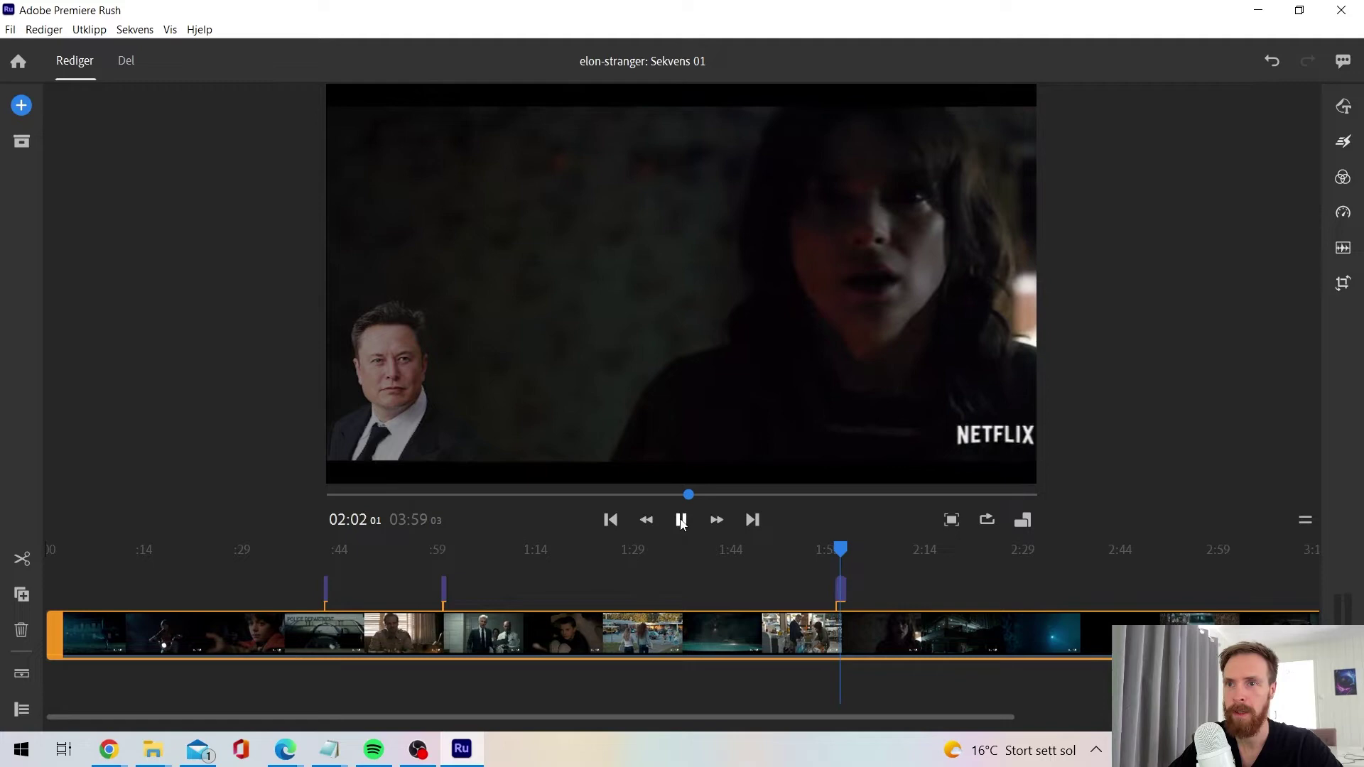
{"action": "left_click_drag", "start_coordinate": [764, 714], "coordinate": [975, 704]}
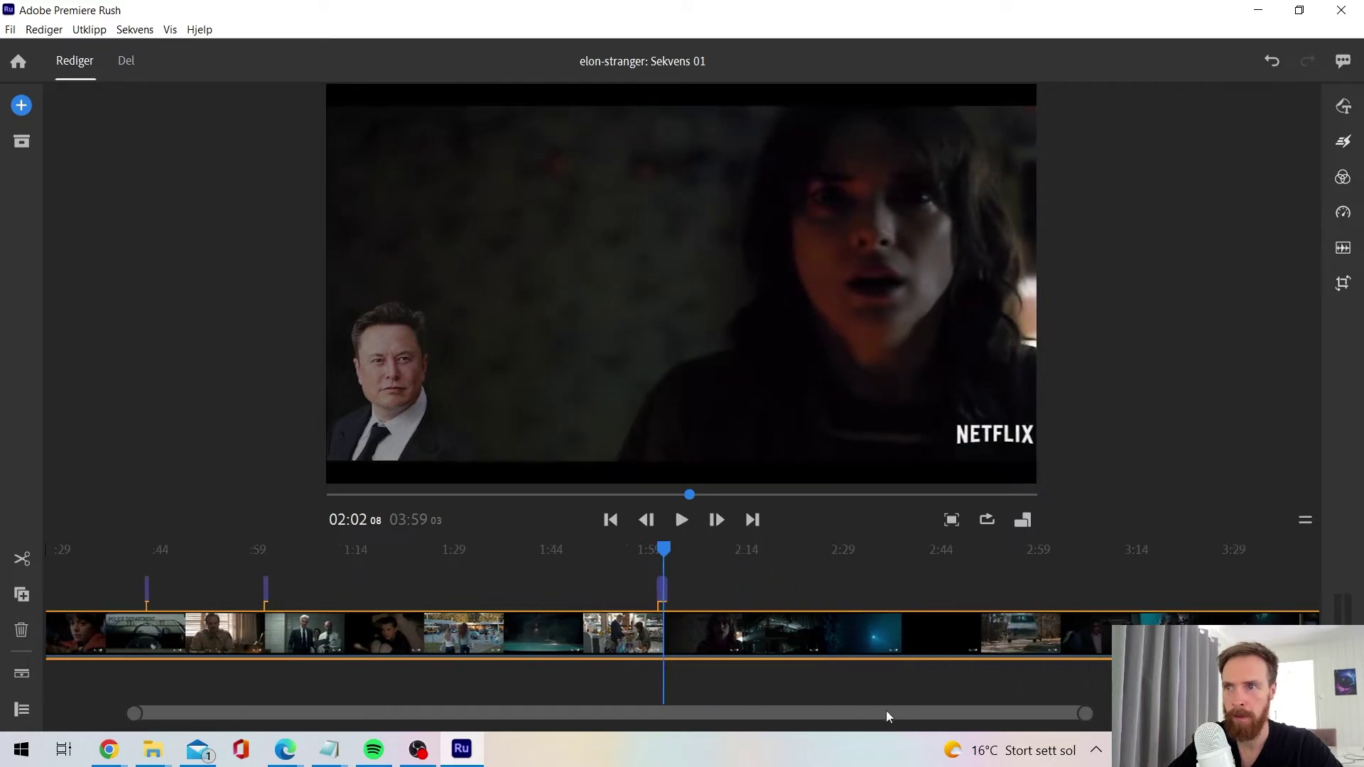
Step: Play the bathroom mirror scene from about 3:41 and park the playhead at 3:44
{"action": "left_click", "coordinate": [1008, 583]}
{"action": "left_click", "coordinate": [1011, 551]}
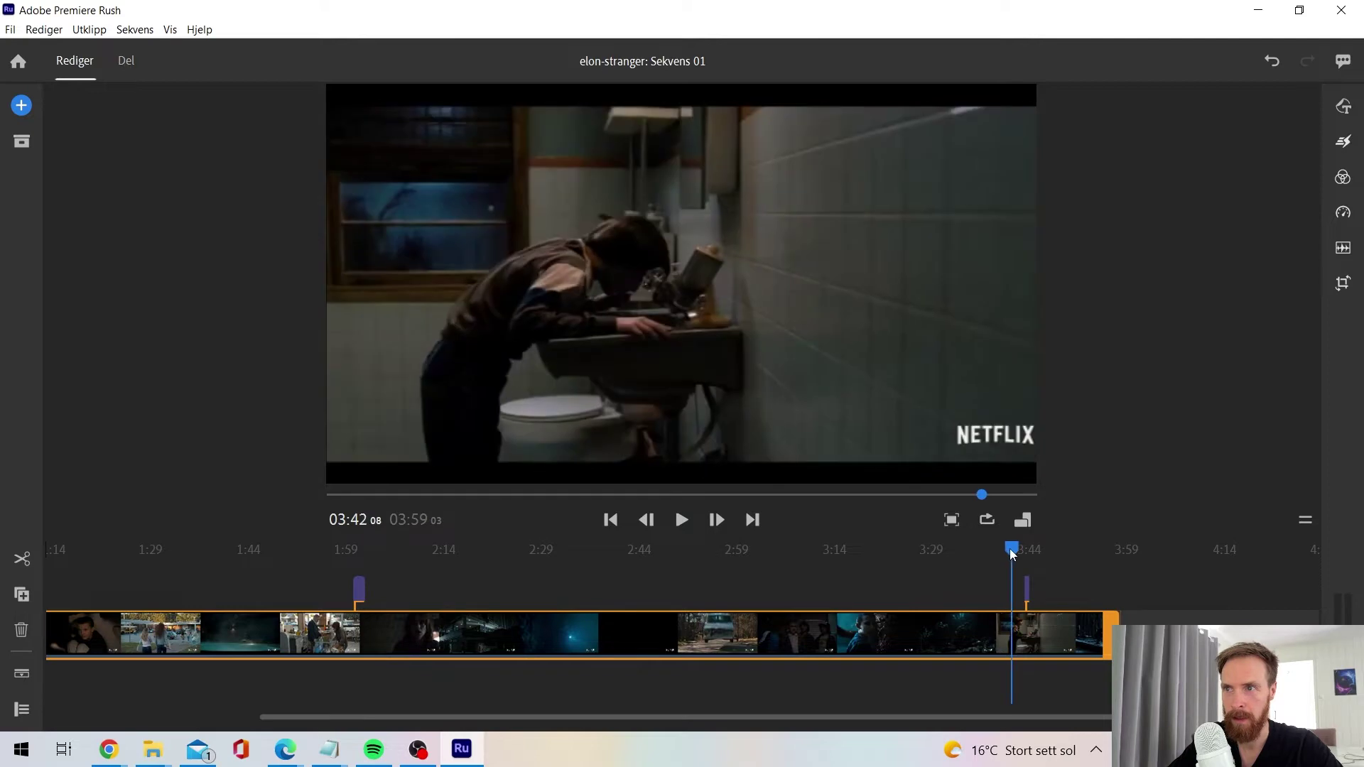
{"action": "left_click_drag", "start_coordinate": [1010, 549], "coordinate": [1005, 553]}
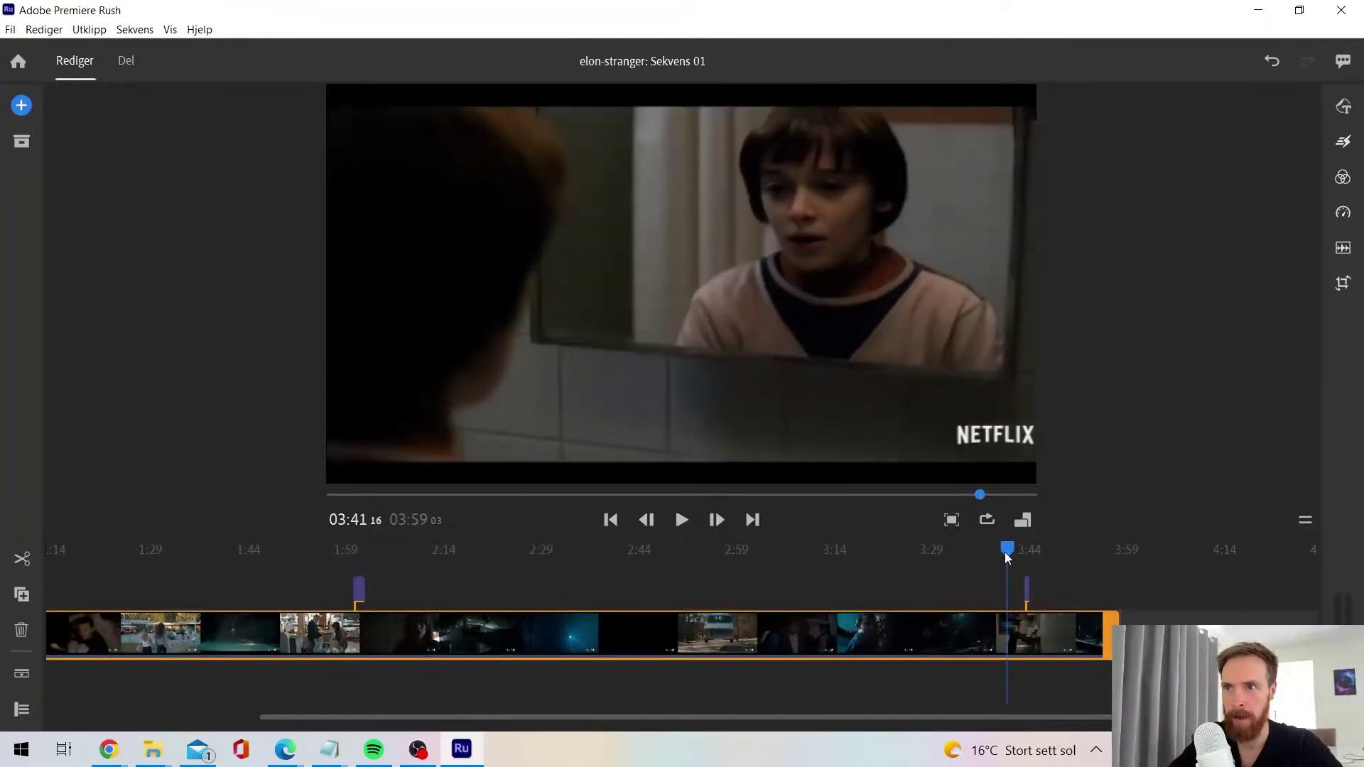
{"action": "left_click", "coordinate": [681, 518]}
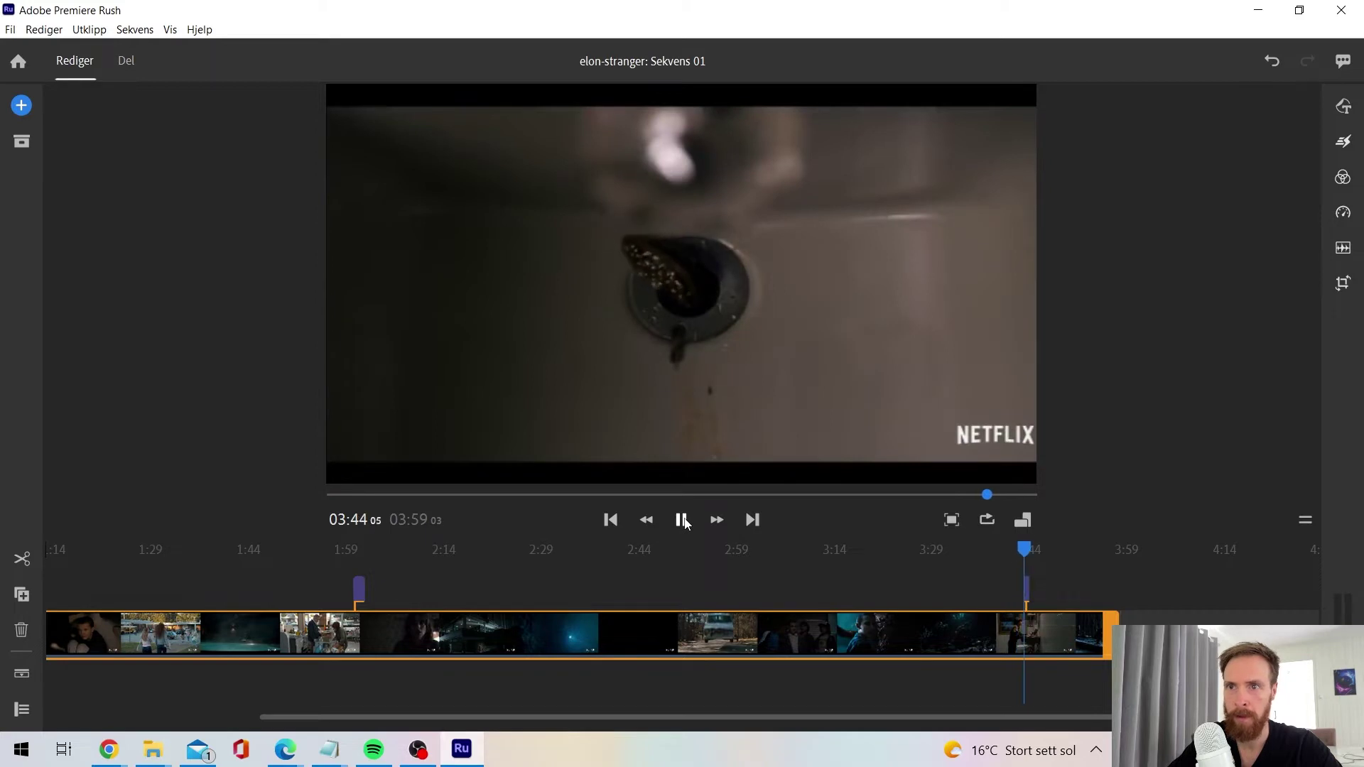
{"action": "left_click", "coordinate": [682, 519]}
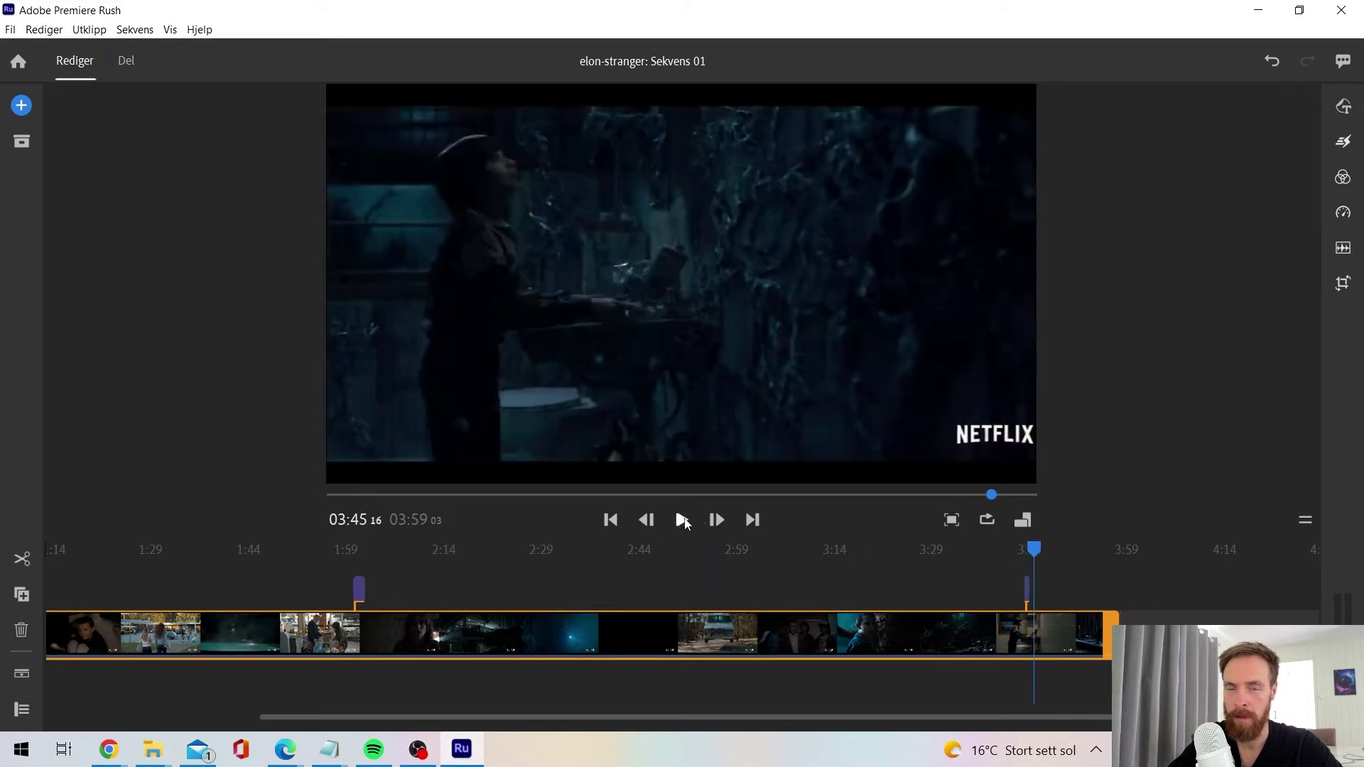
{"action": "left_click_drag", "start_coordinate": [1031, 549], "coordinate": [1025, 549]}
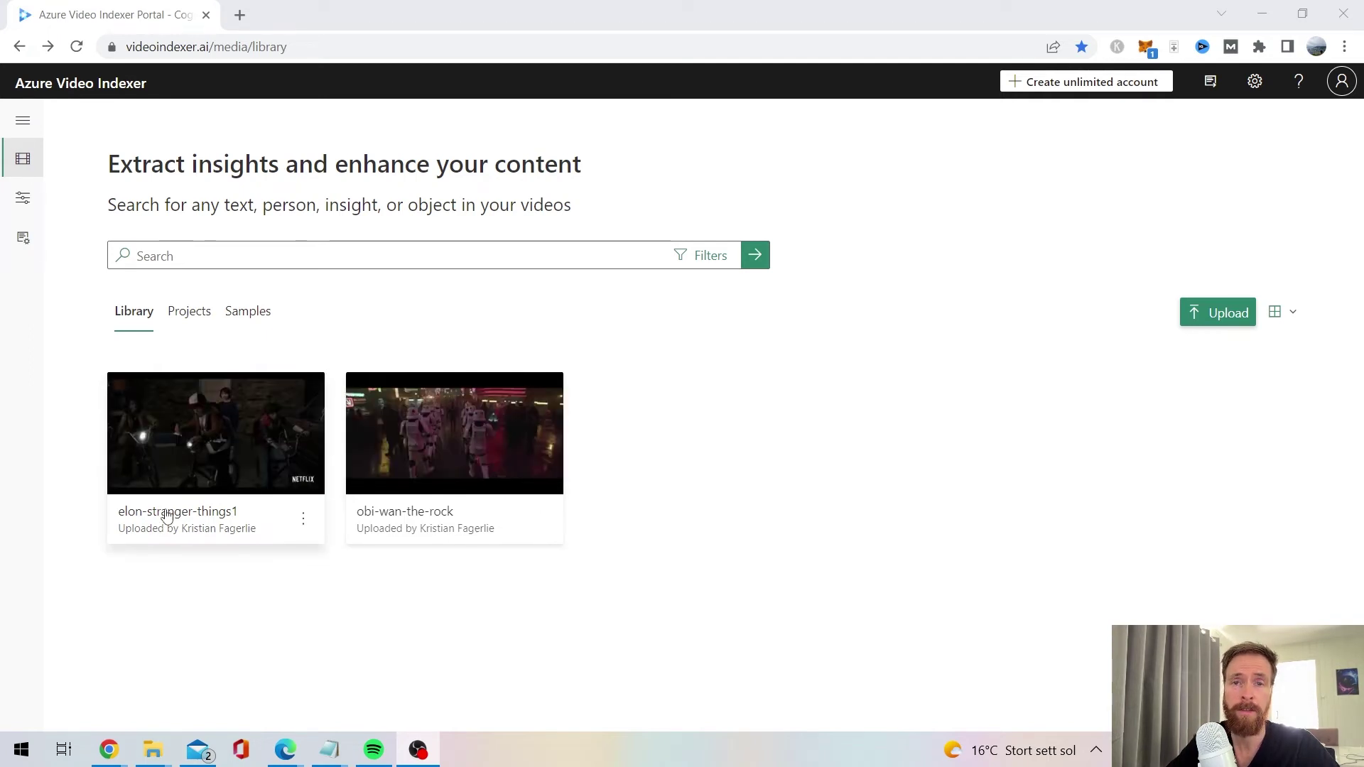
{"action": "mouse_move", "coordinate": [215, 433]}
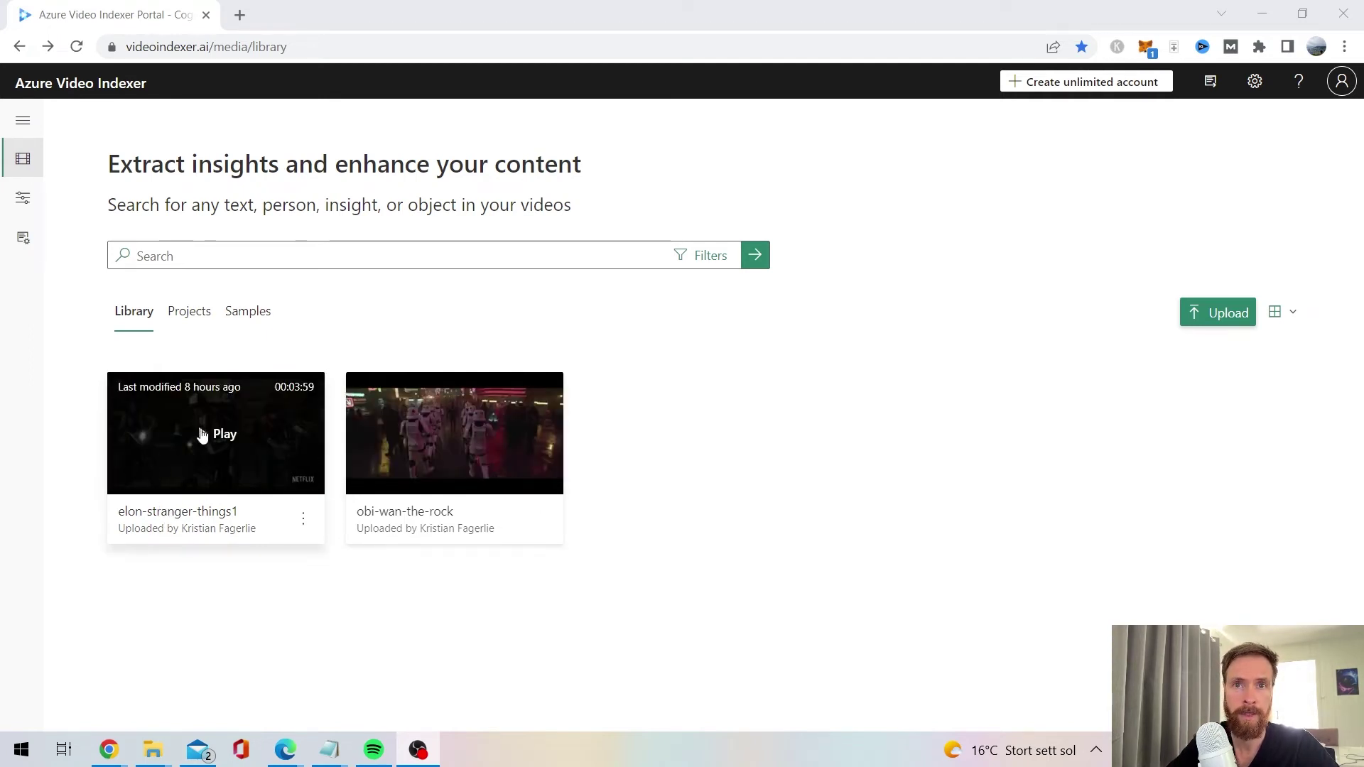
Step: Open the elon-stranger-things1 video from its library thumbnail
{"action": "left_click", "coordinate": [200, 433]}
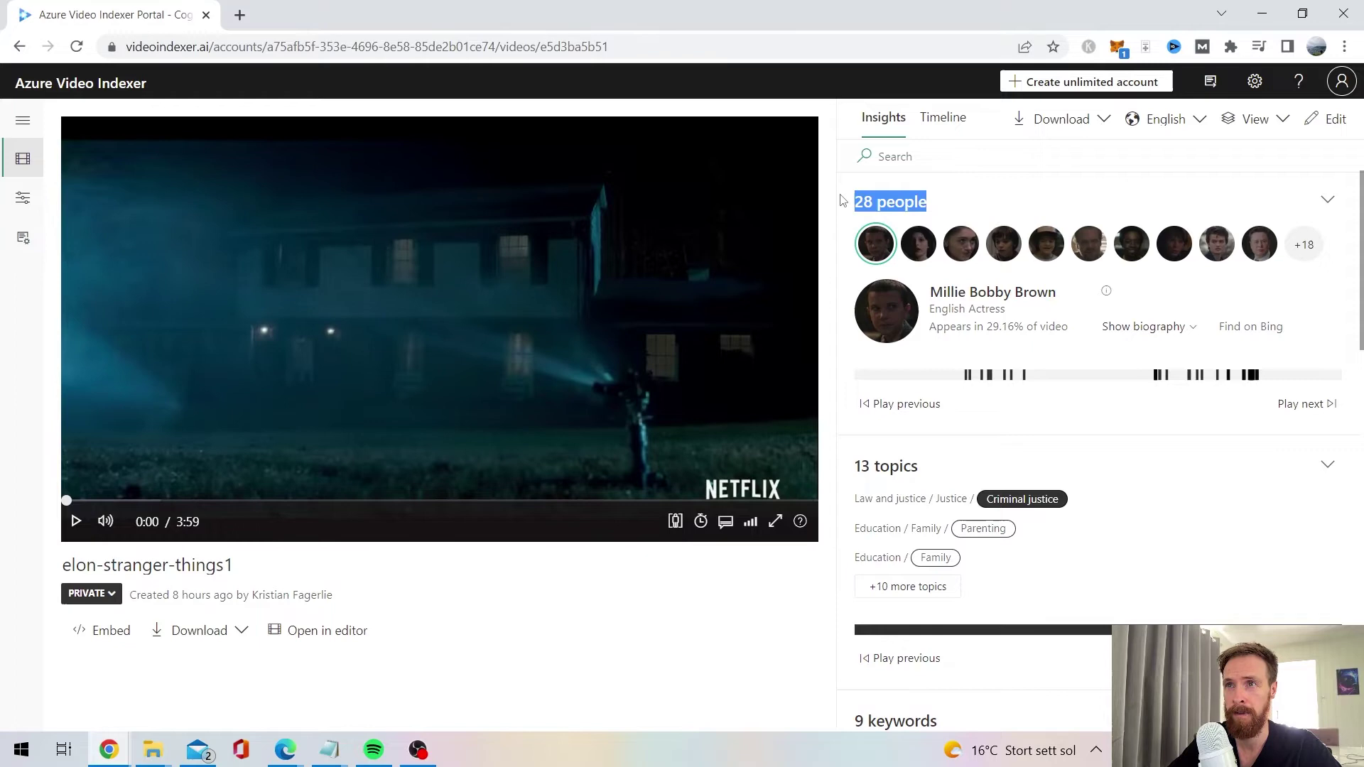
Step: Show all 28 people and view Noah Schnapp, Gaten Matarazzo, David Harbour and Millie Bobby Brown
{"action": "left_click", "coordinate": [1331, 205]}
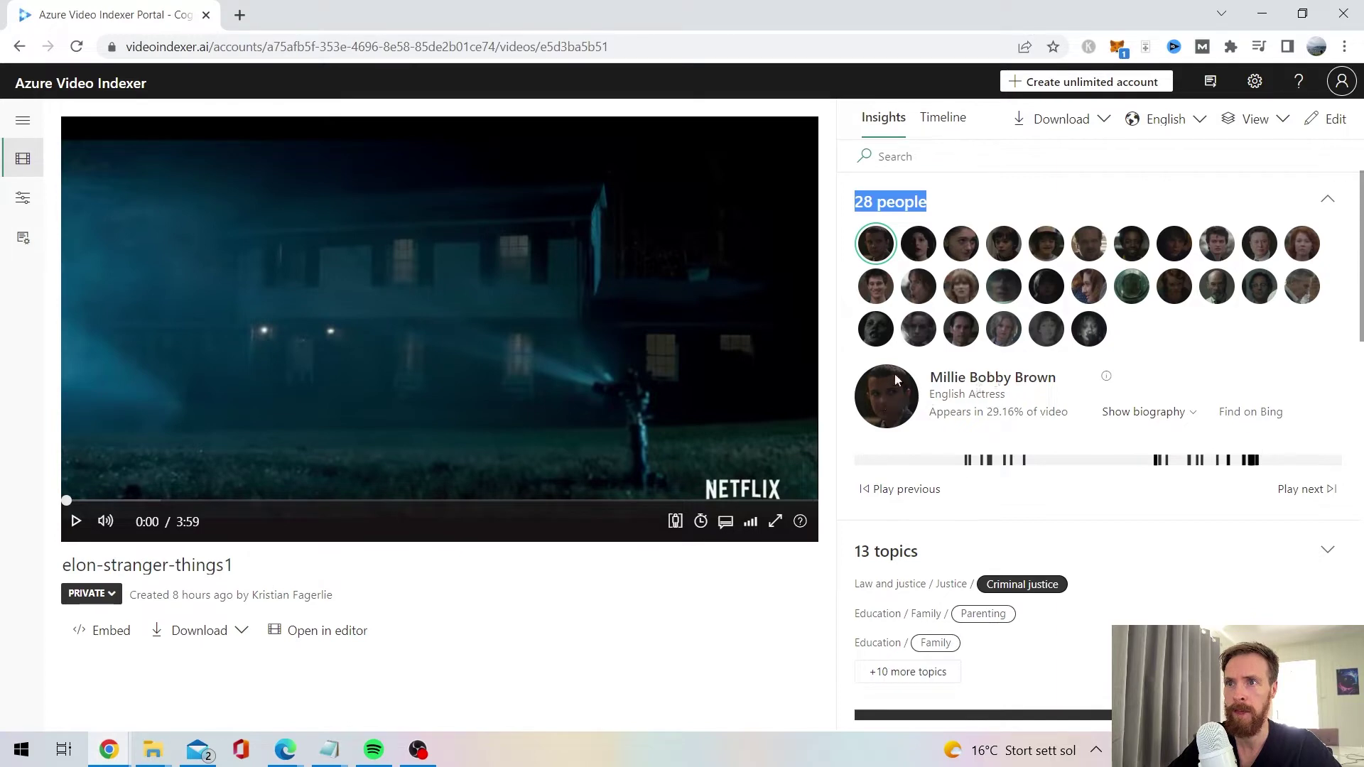
{"action": "left_click", "coordinate": [919, 245]}
{"action": "left_click", "coordinate": [962, 245]}
{"action": "left_click", "coordinate": [1004, 246]}
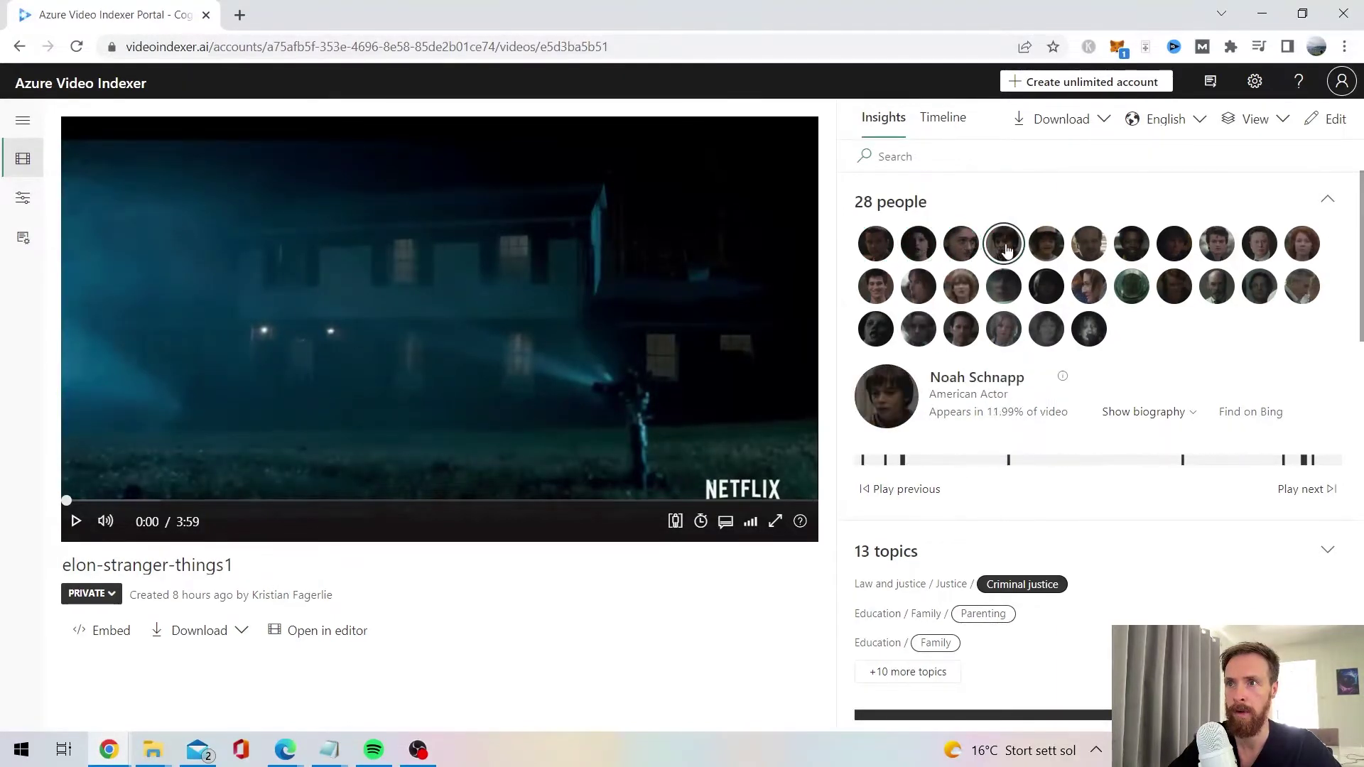
{"action": "left_click", "coordinate": [1047, 246]}
{"action": "left_click", "coordinate": [1089, 245]}
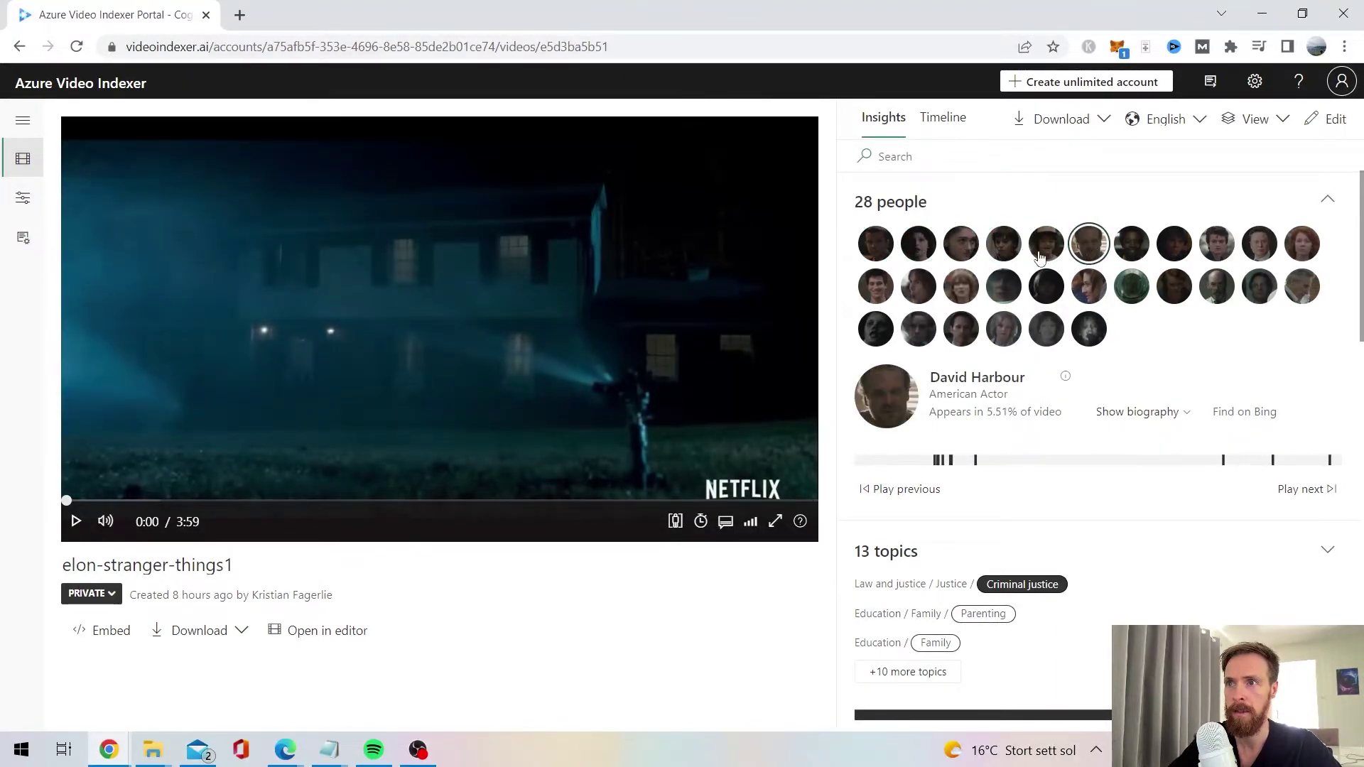
{"action": "left_click", "coordinate": [876, 246]}
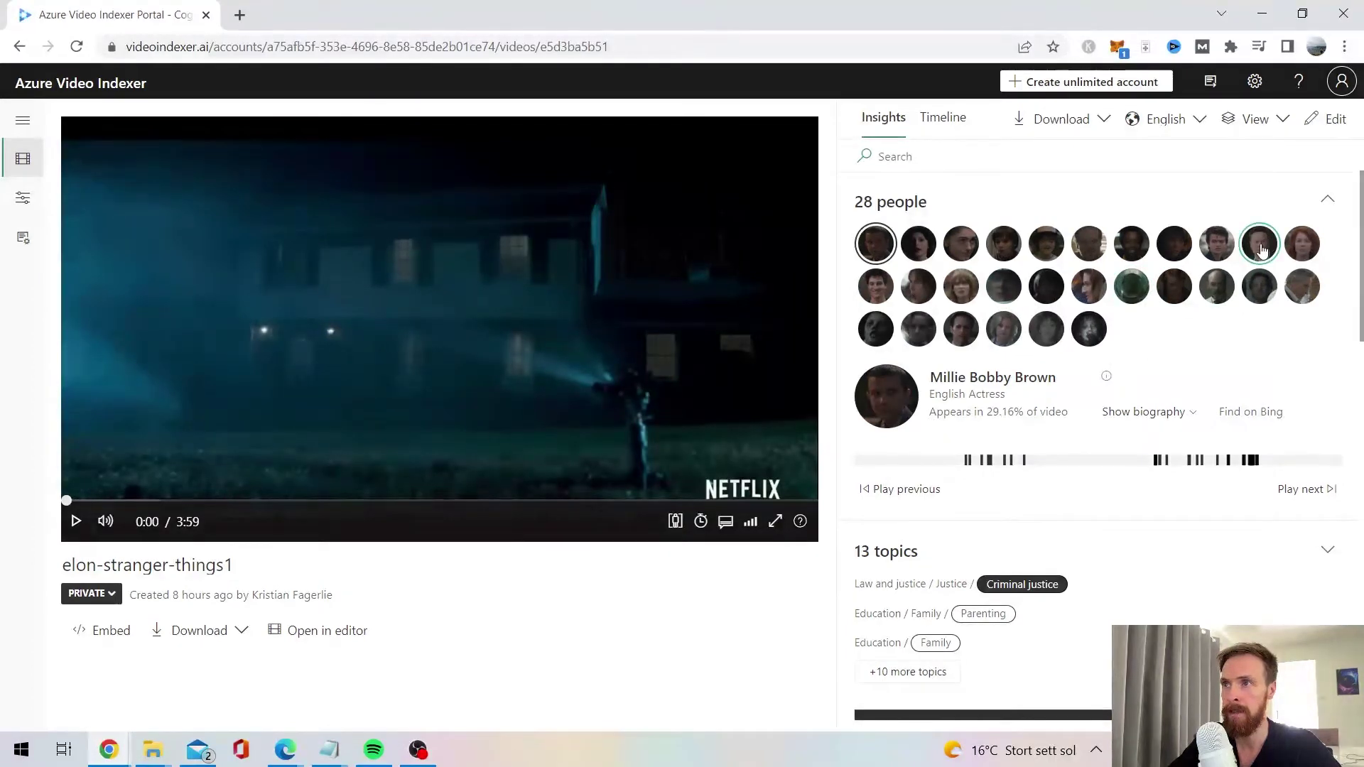
{"action": "mouse_move", "coordinate": [1260, 244]}
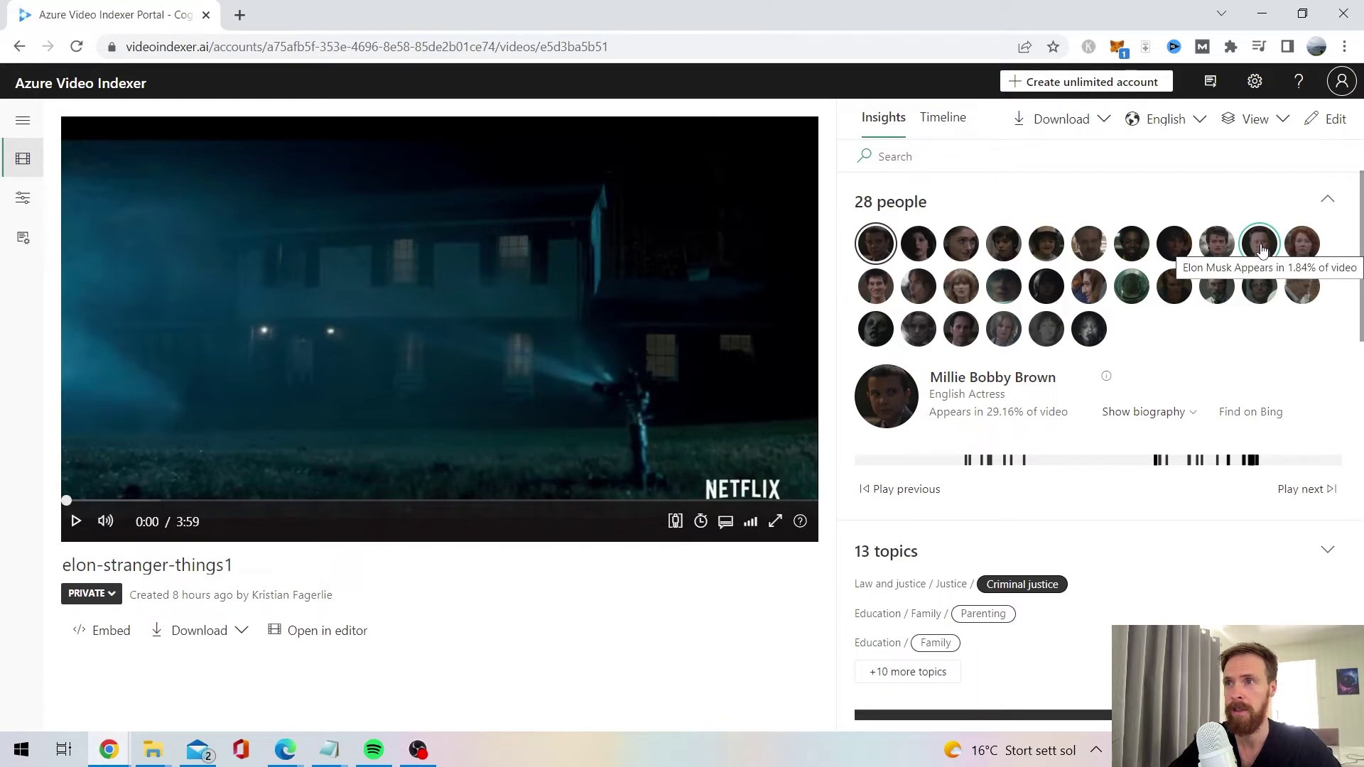
Step: Step through each Elon Musk occurrence, then pause on the title card at 3:47
{"action": "left_click", "coordinate": [1261, 246]}
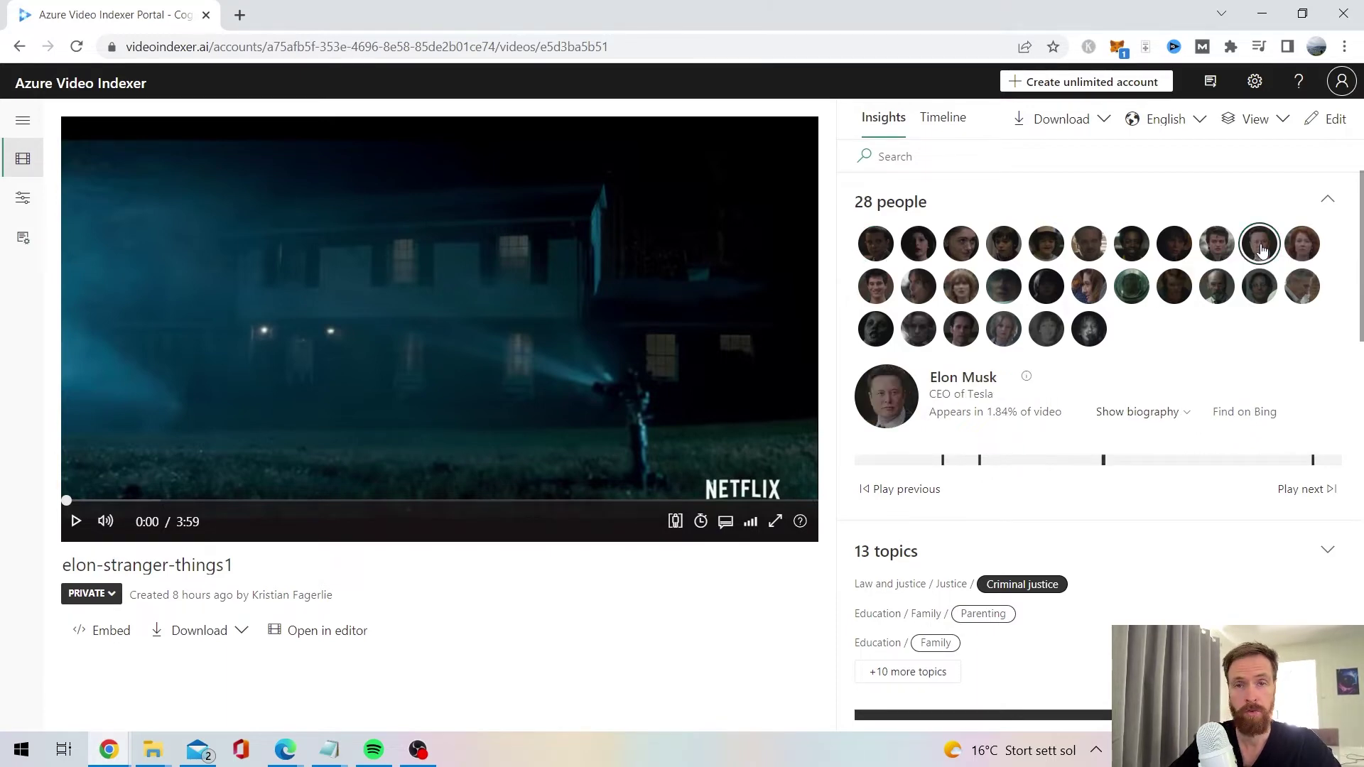
{"action": "left_click", "coordinate": [914, 462]}
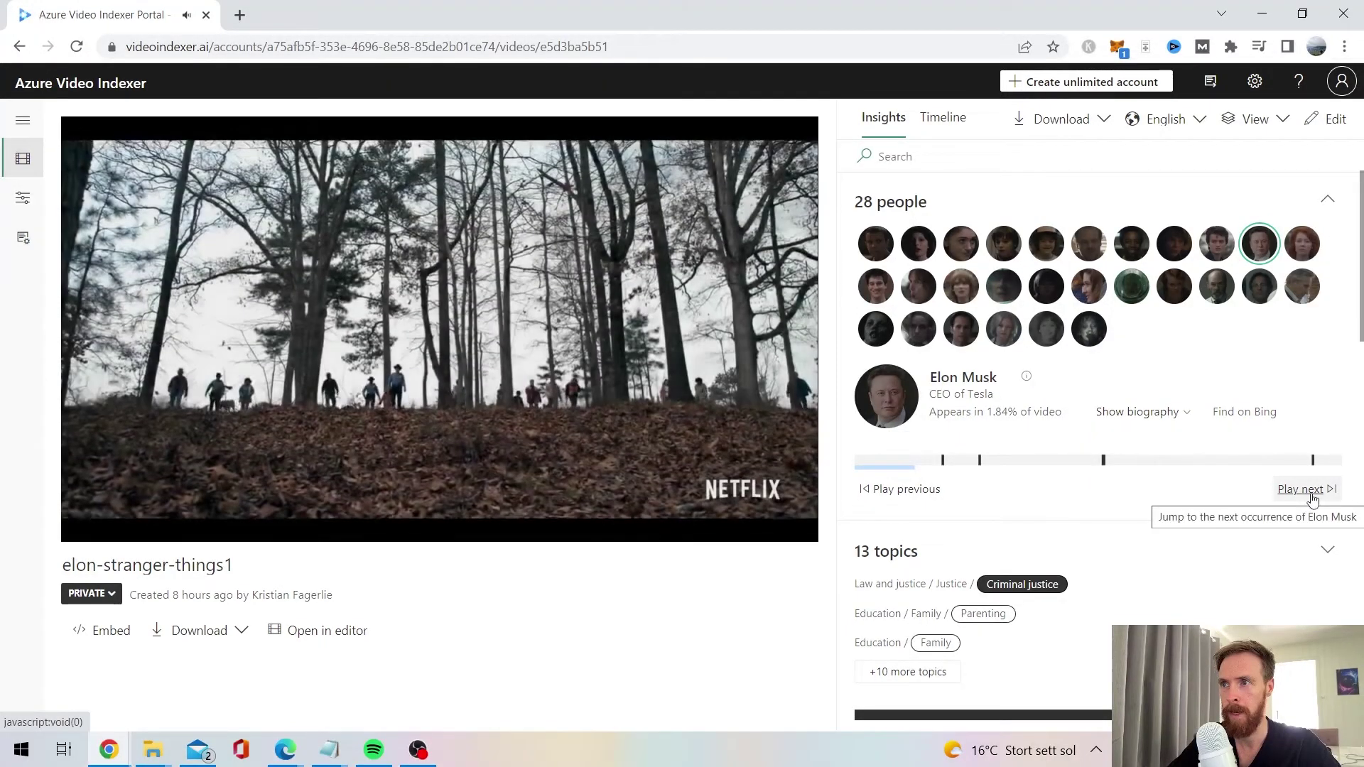
{"action": "left_click", "coordinate": [1307, 489]}
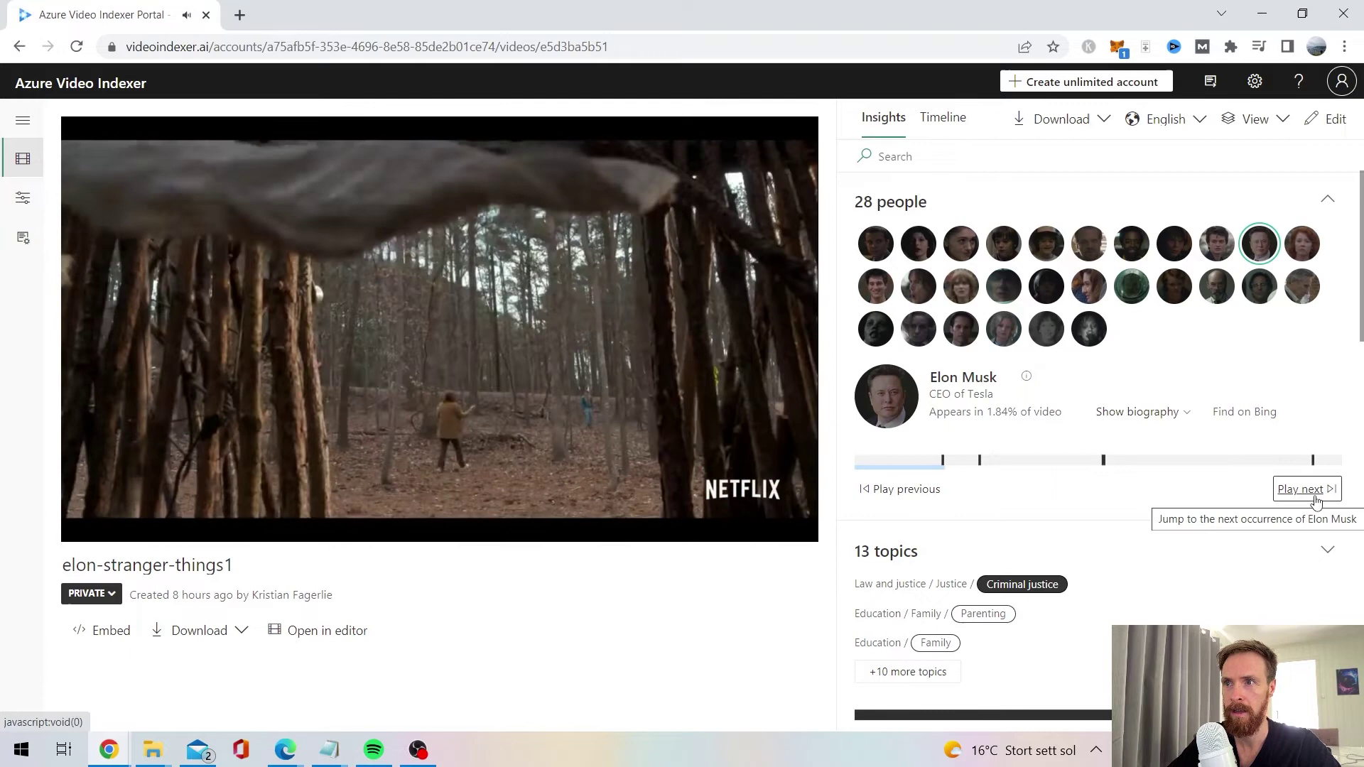
{"action": "left_click", "coordinate": [1306, 491]}
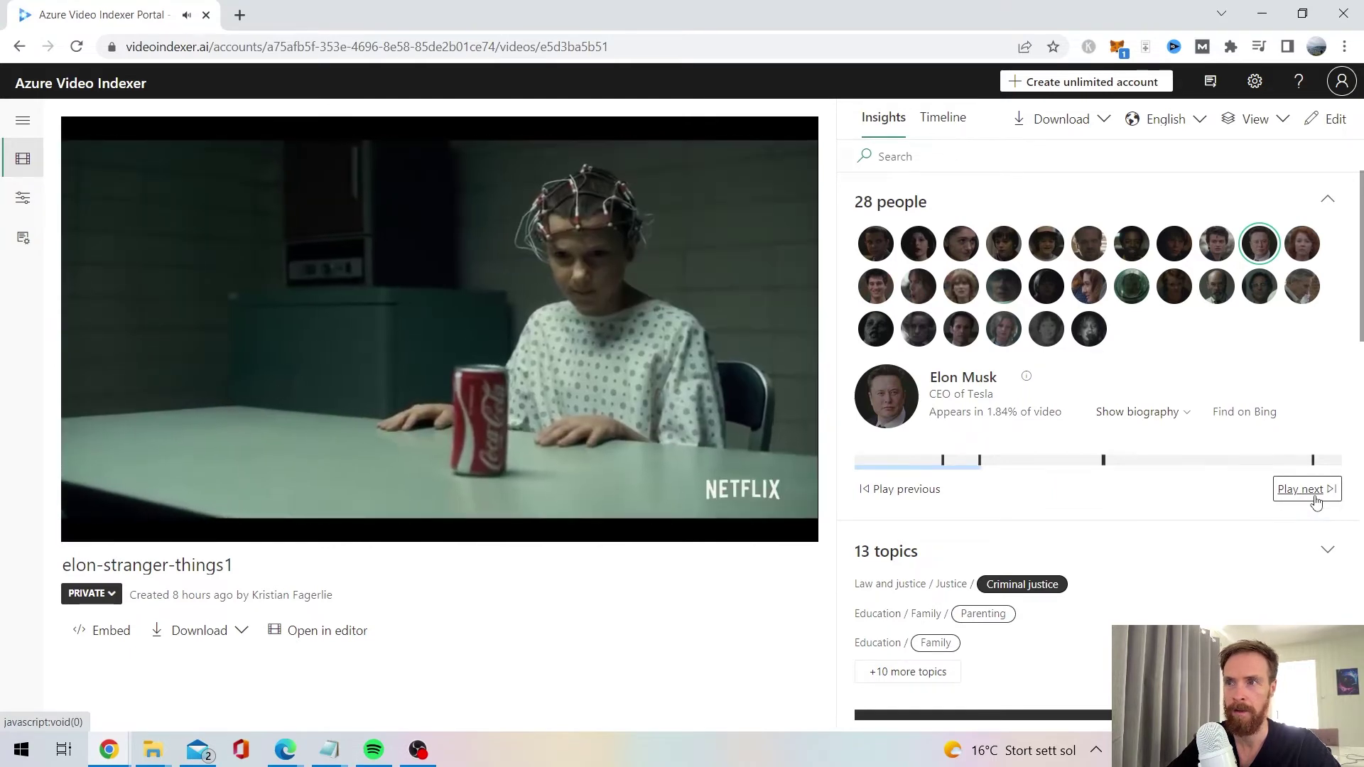
{"action": "left_click", "coordinate": [1307, 489]}
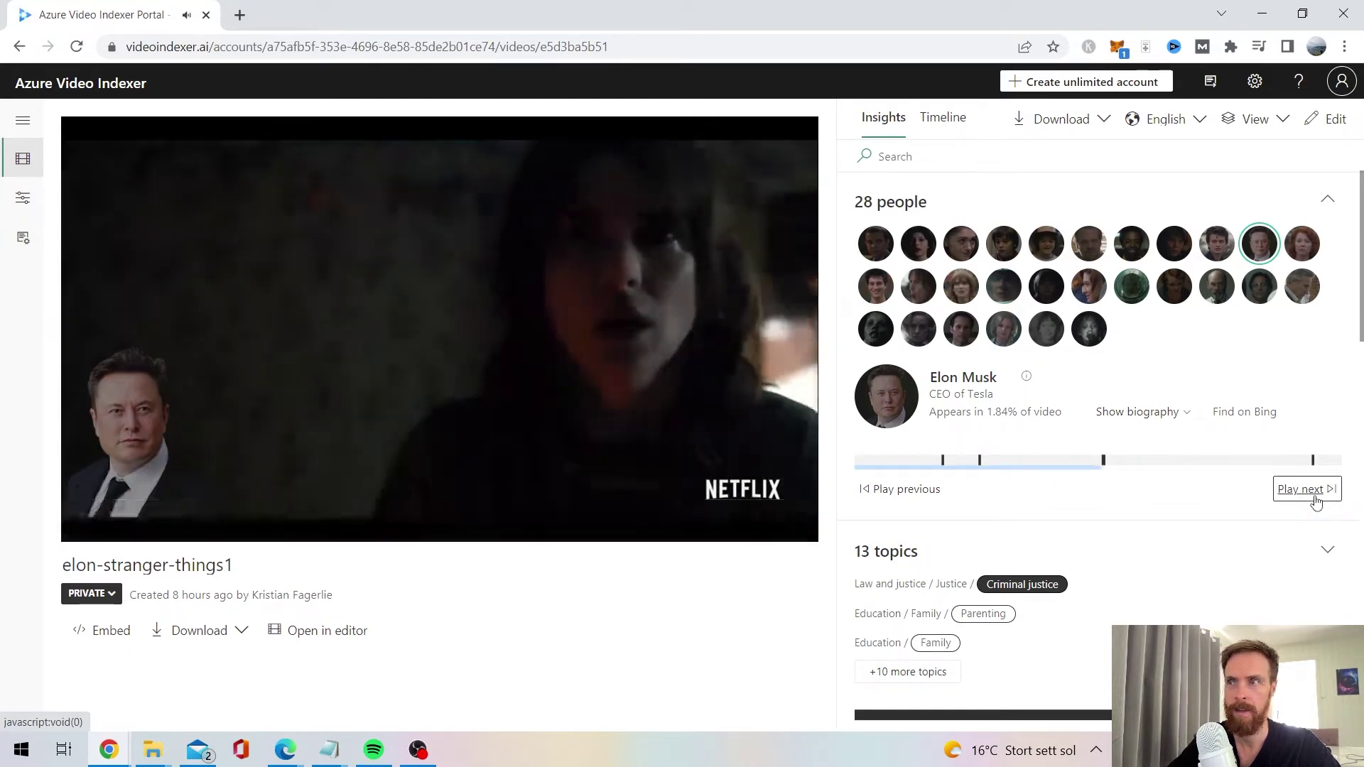
{"action": "left_click", "coordinate": [1313, 492]}
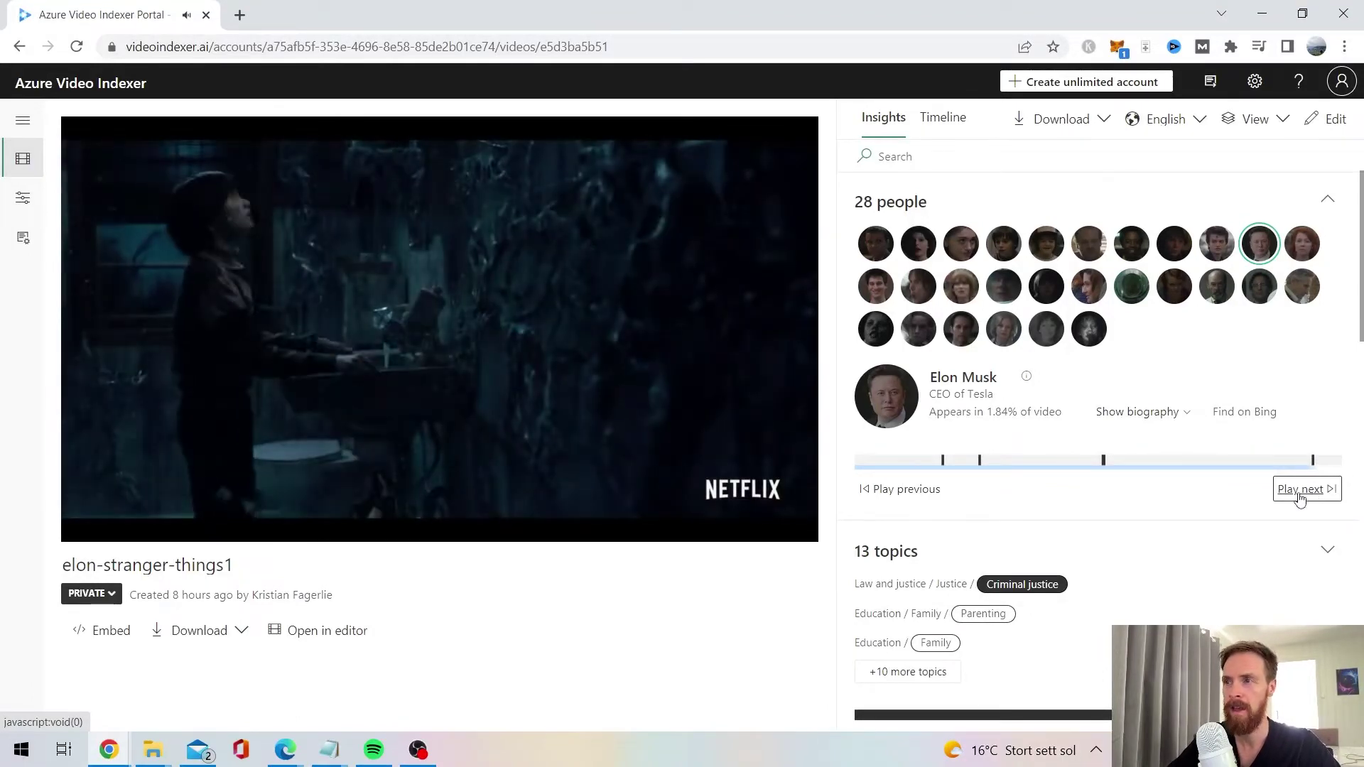
{"action": "left_click", "coordinate": [1302, 494]}
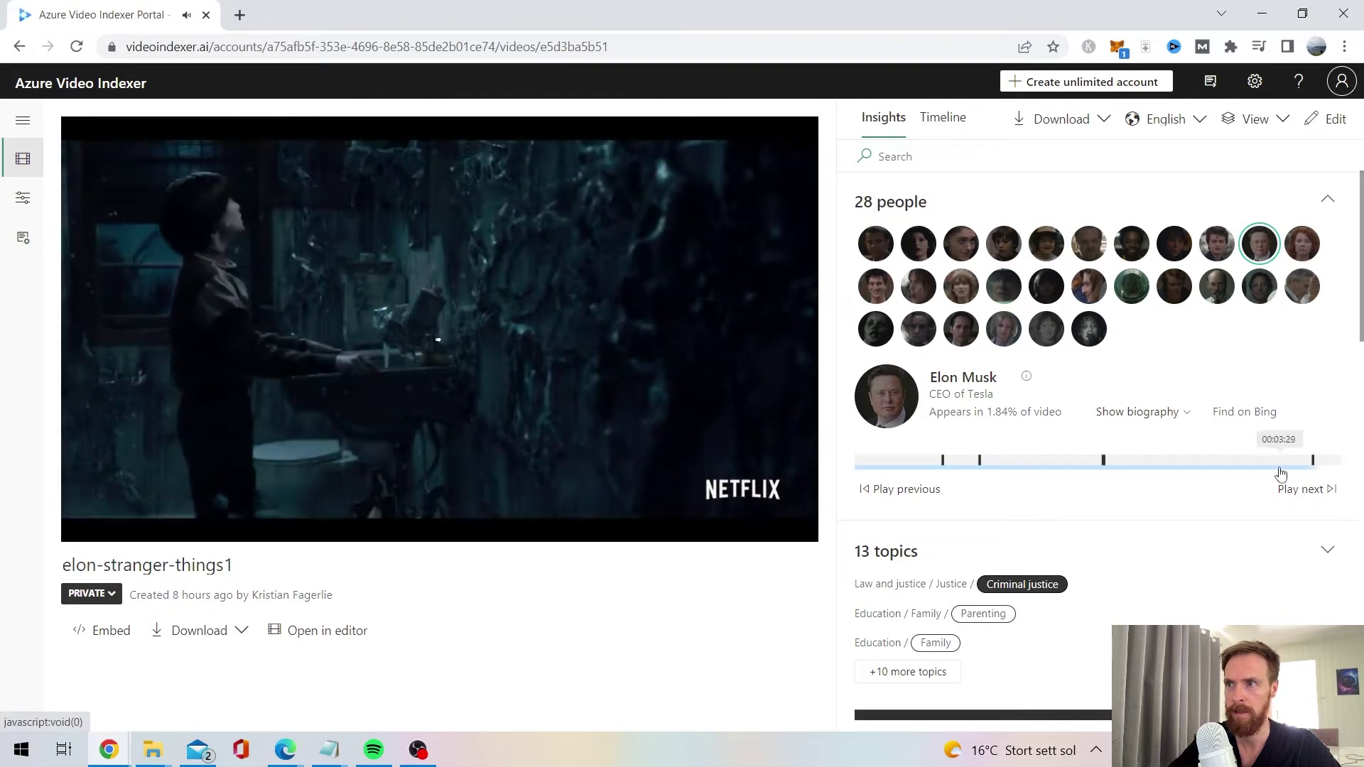
{"action": "left_click", "coordinate": [1303, 490]}
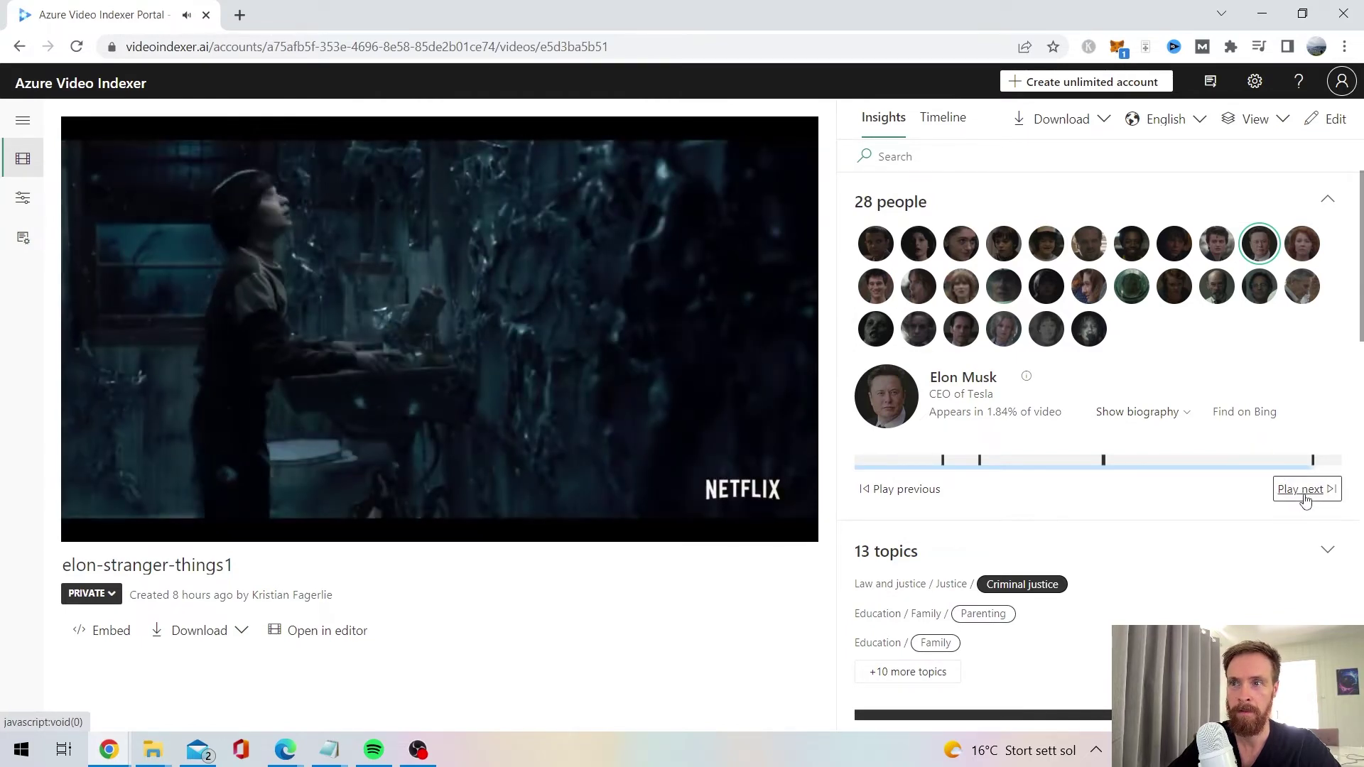
{"action": "left_click", "coordinate": [75, 522]}
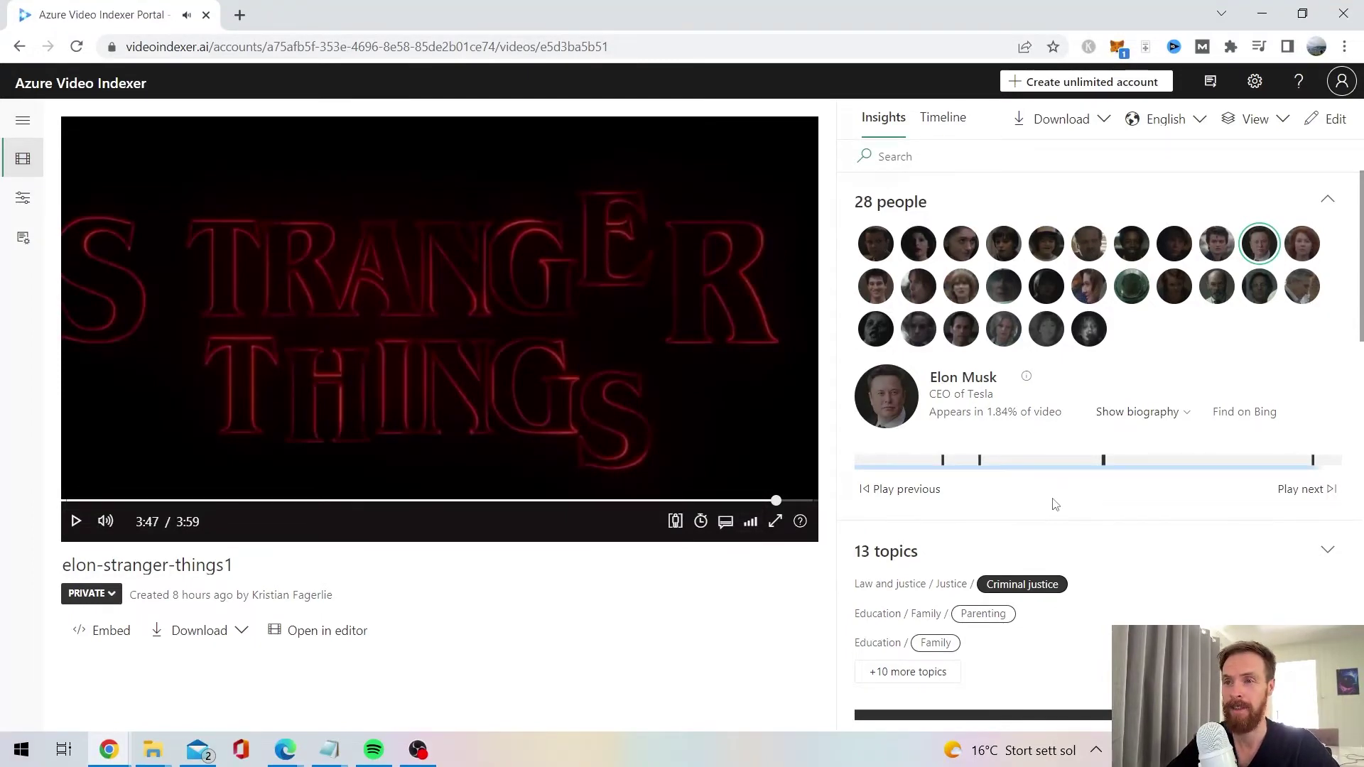
{"action": "scroll", "coordinate": [1054, 504], "scroll_direction": "down", "scroll_amount": 3}
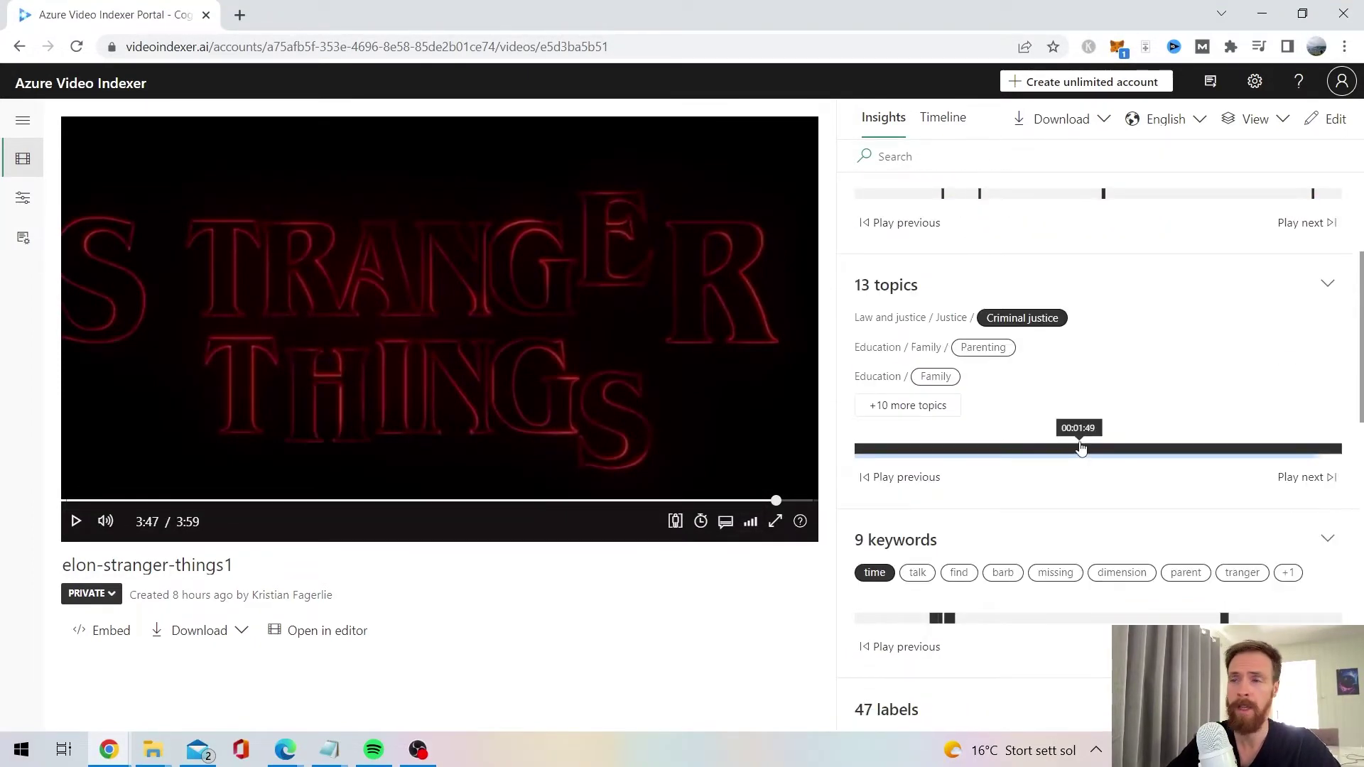
{"action": "scroll", "coordinate": [1080, 447], "scroll_direction": "down", "scroll_amount": 2}
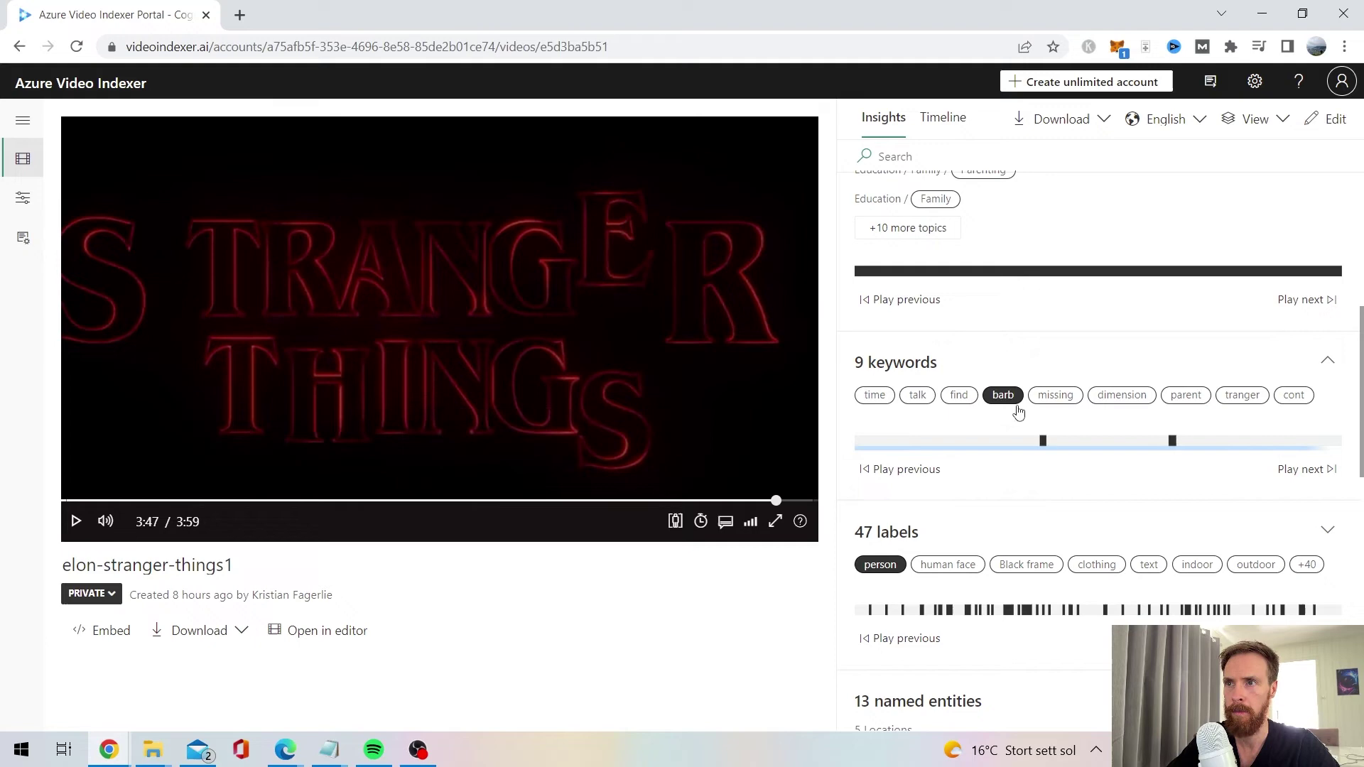
Step: Play the clip from the first 'barb' mention around 1:31
{"action": "left_click", "coordinate": [1302, 469]}
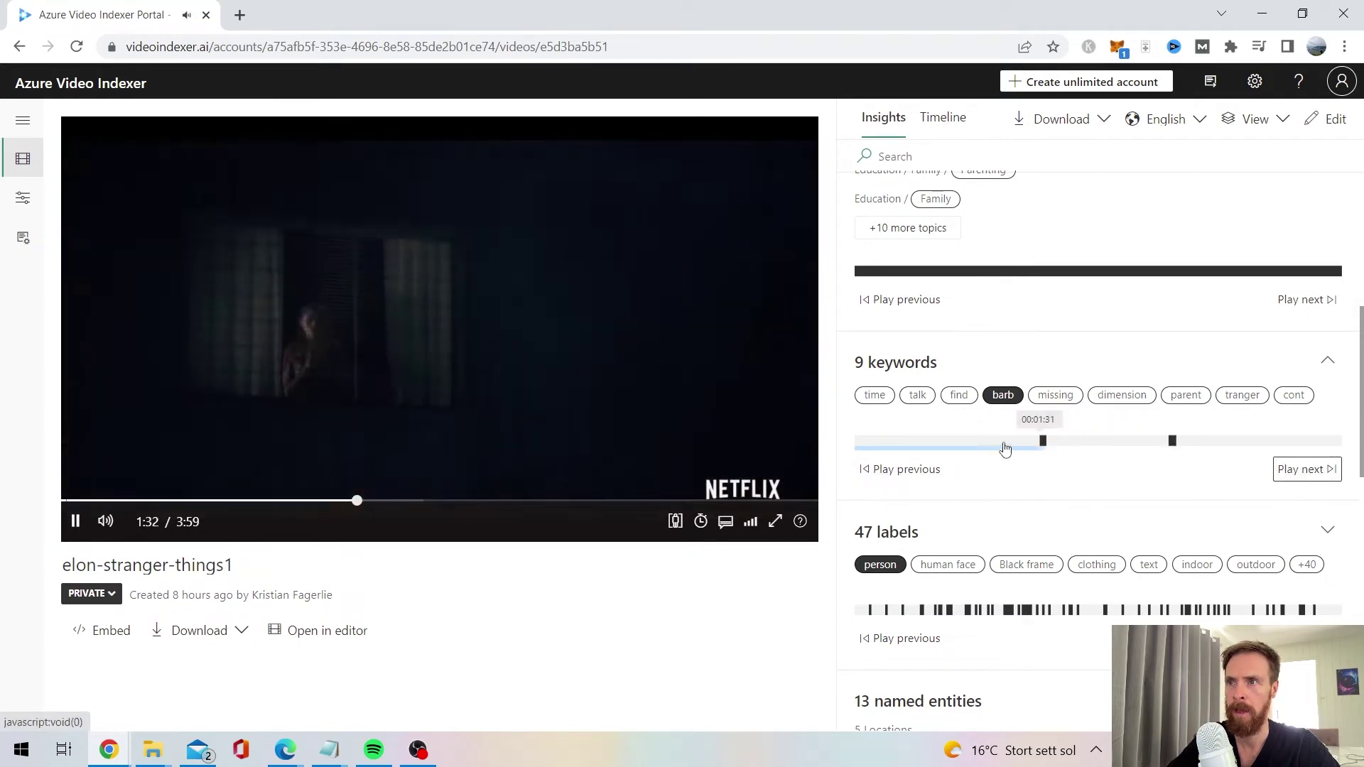
{"action": "scroll", "coordinate": [1042, 474], "scroll_direction": "down", "scroll_amount": 1}
{"action": "scroll", "coordinate": [1042, 473], "scroll_direction": "down", "scroll_amount": 3}
{"action": "scroll", "coordinate": [1043, 474], "scroll_direction": "up", "scroll_amount": 3}
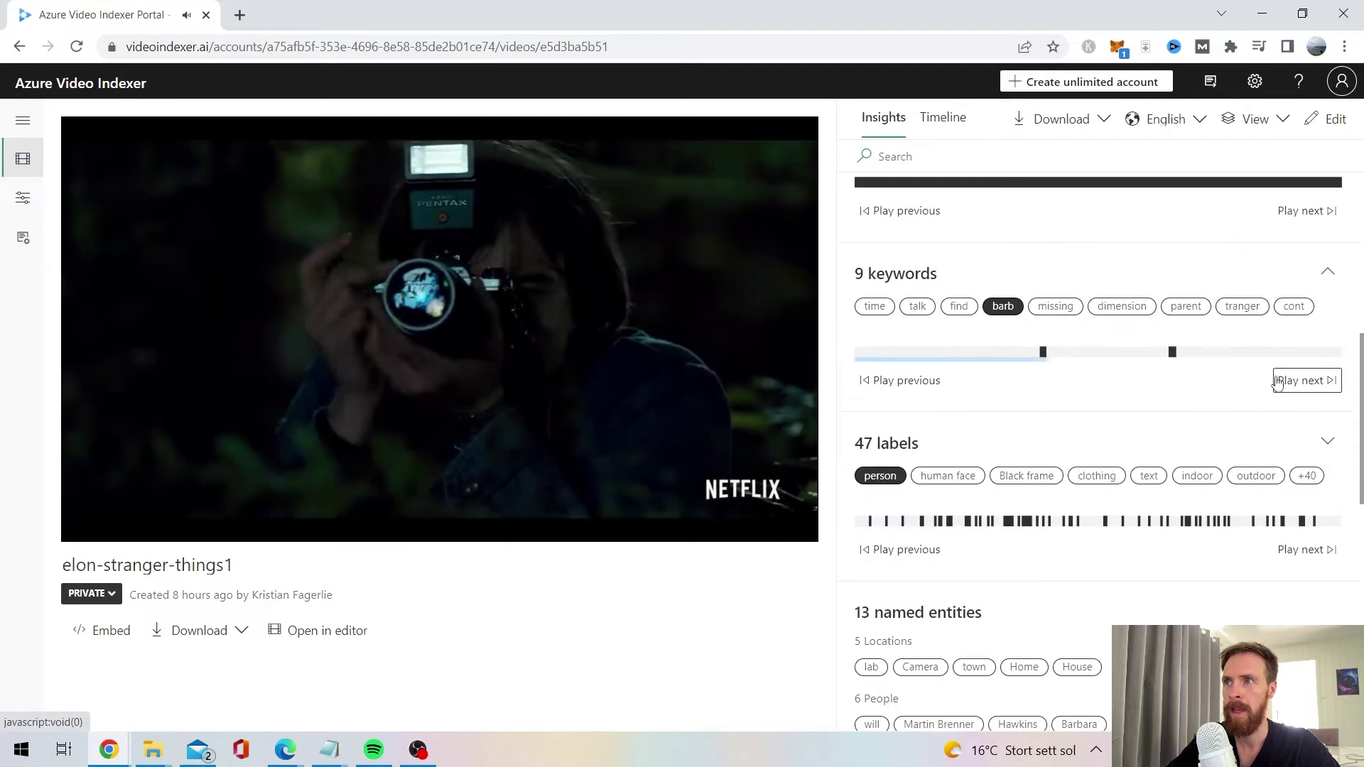
Step: Expand all 47 labels and jump to the bicycle wheel and swimming scenes
{"action": "left_click", "coordinate": [1327, 443]}
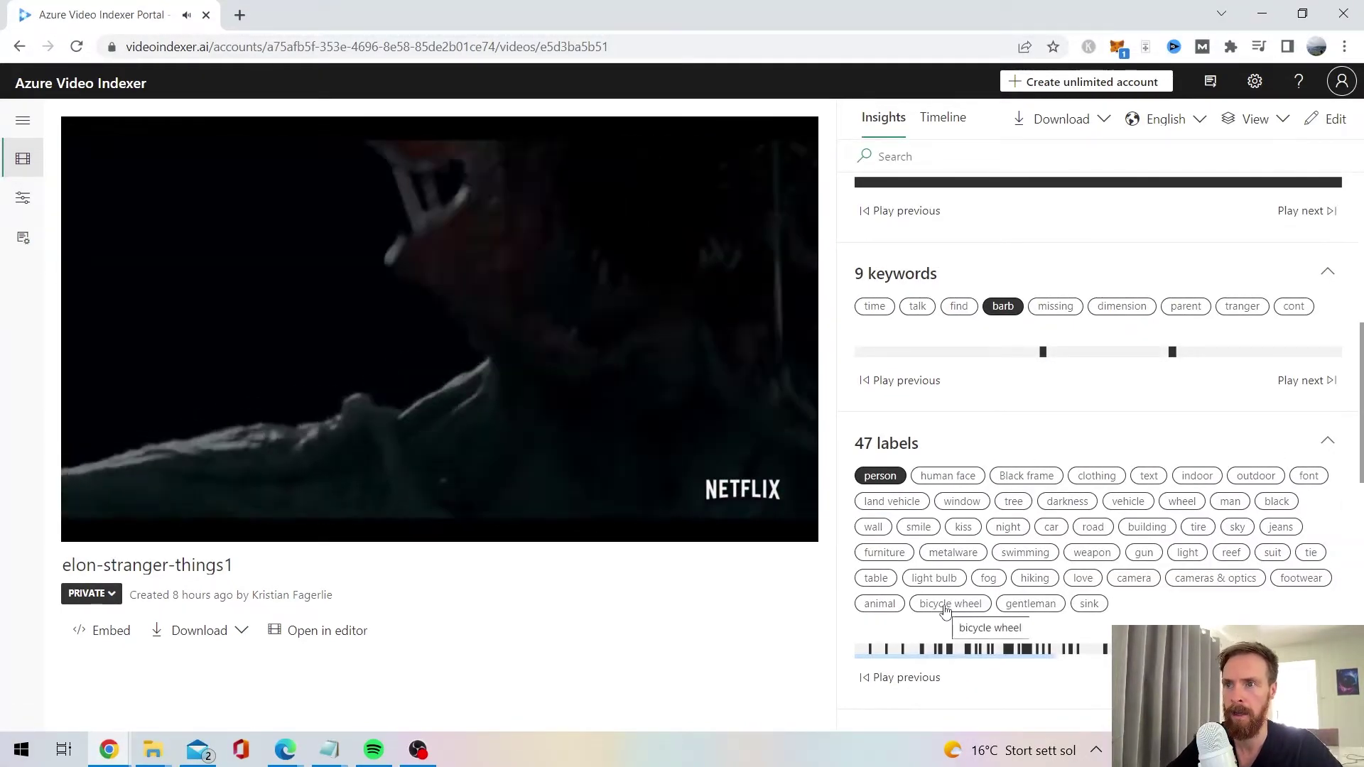
{"action": "left_click", "coordinate": [949, 604]}
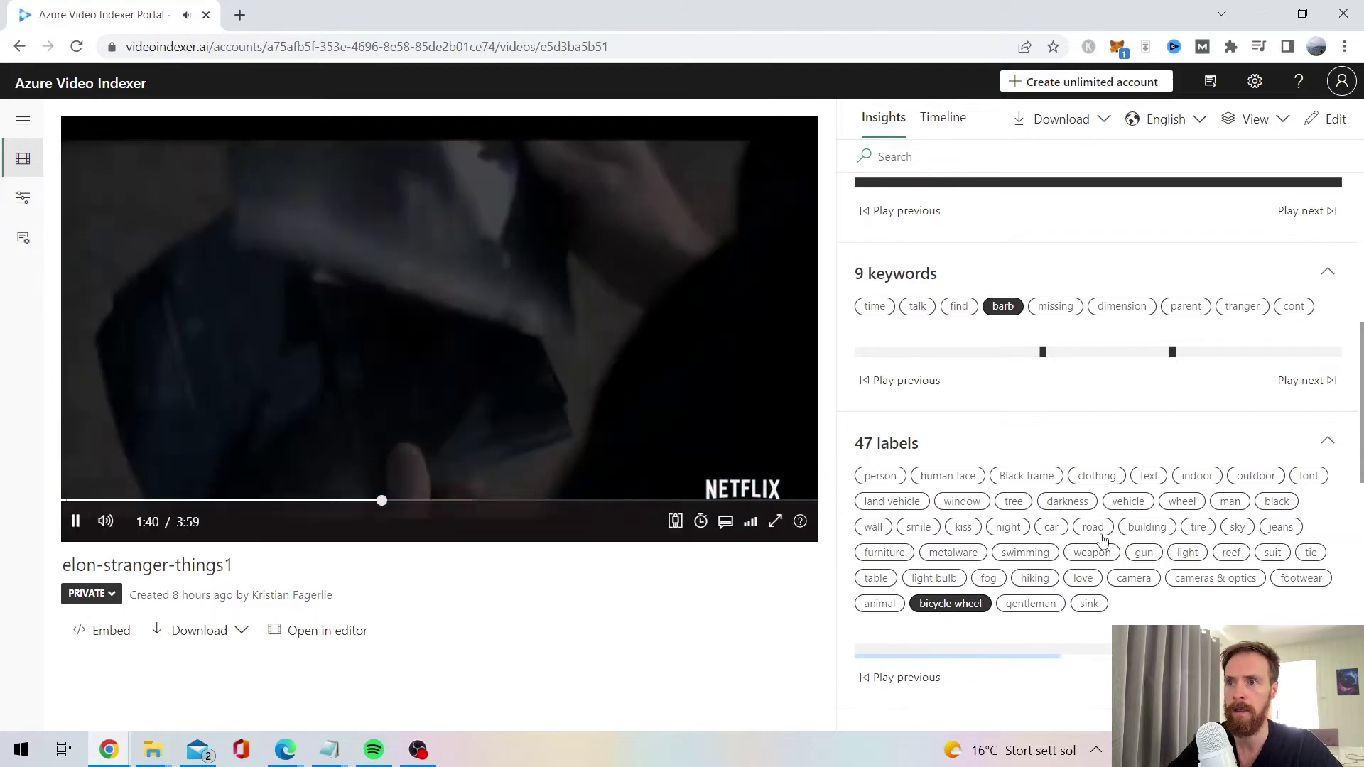
{"action": "scroll", "coordinate": [1066, 426], "scroll_direction": "down", "scroll_amount": 2}
{"action": "left_click", "coordinate": [1295, 501]}
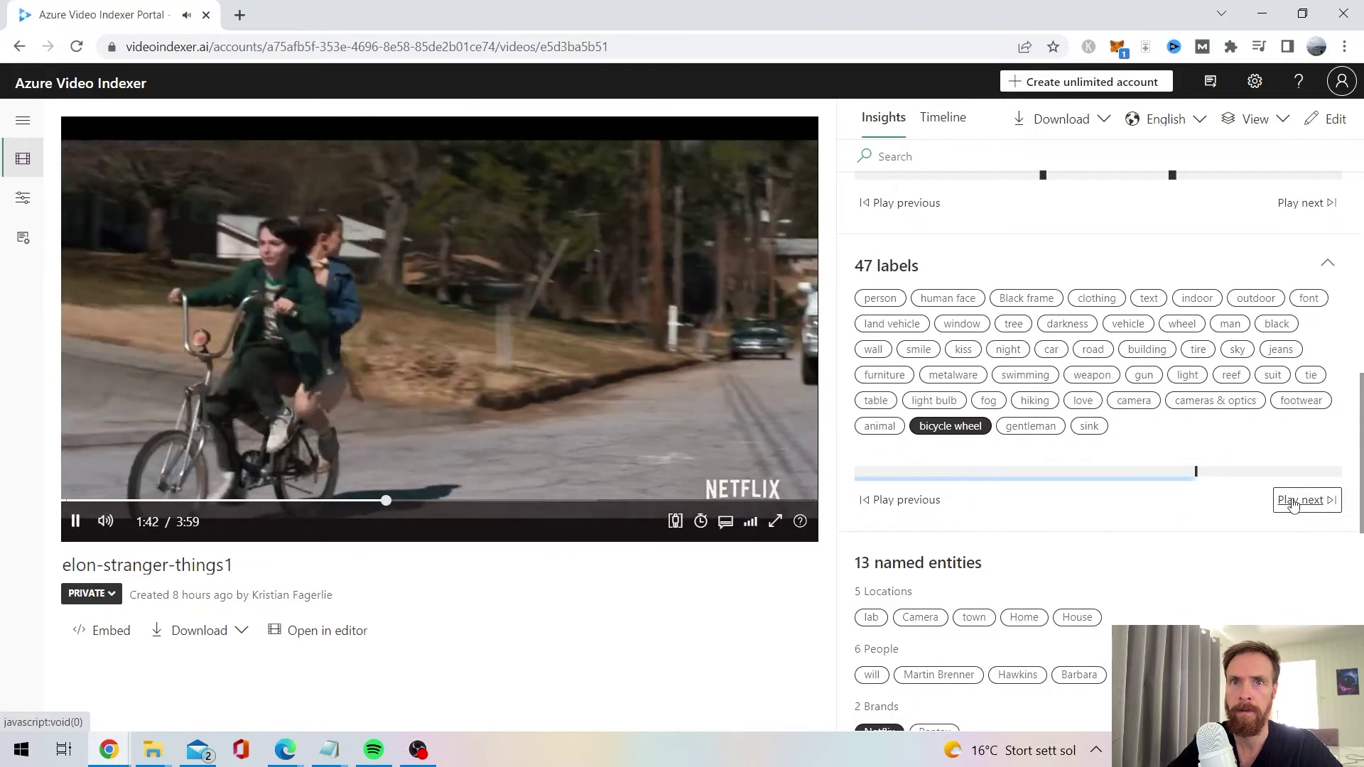
{"action": "left_click", "coordinate": [1294, 501]}
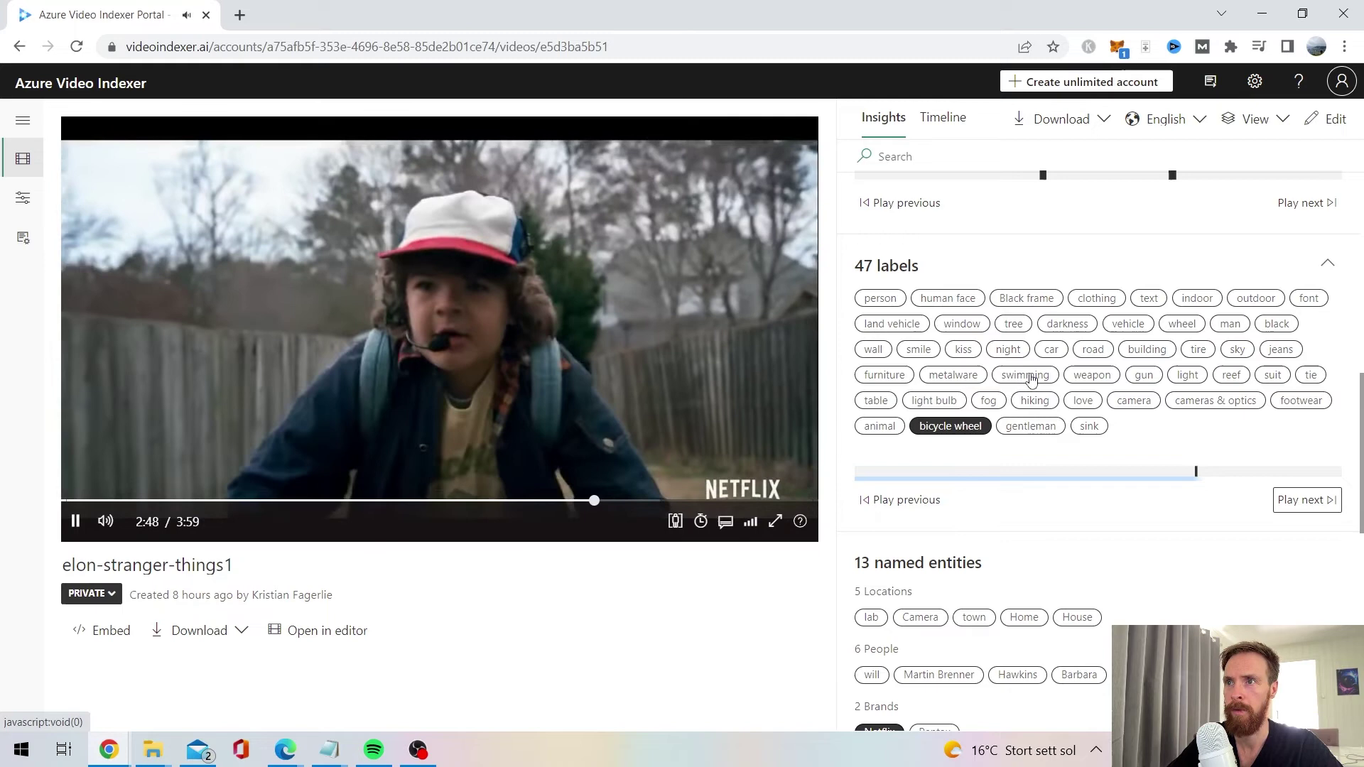
{"action": "left_click", "coordinate": [1306, 501]}
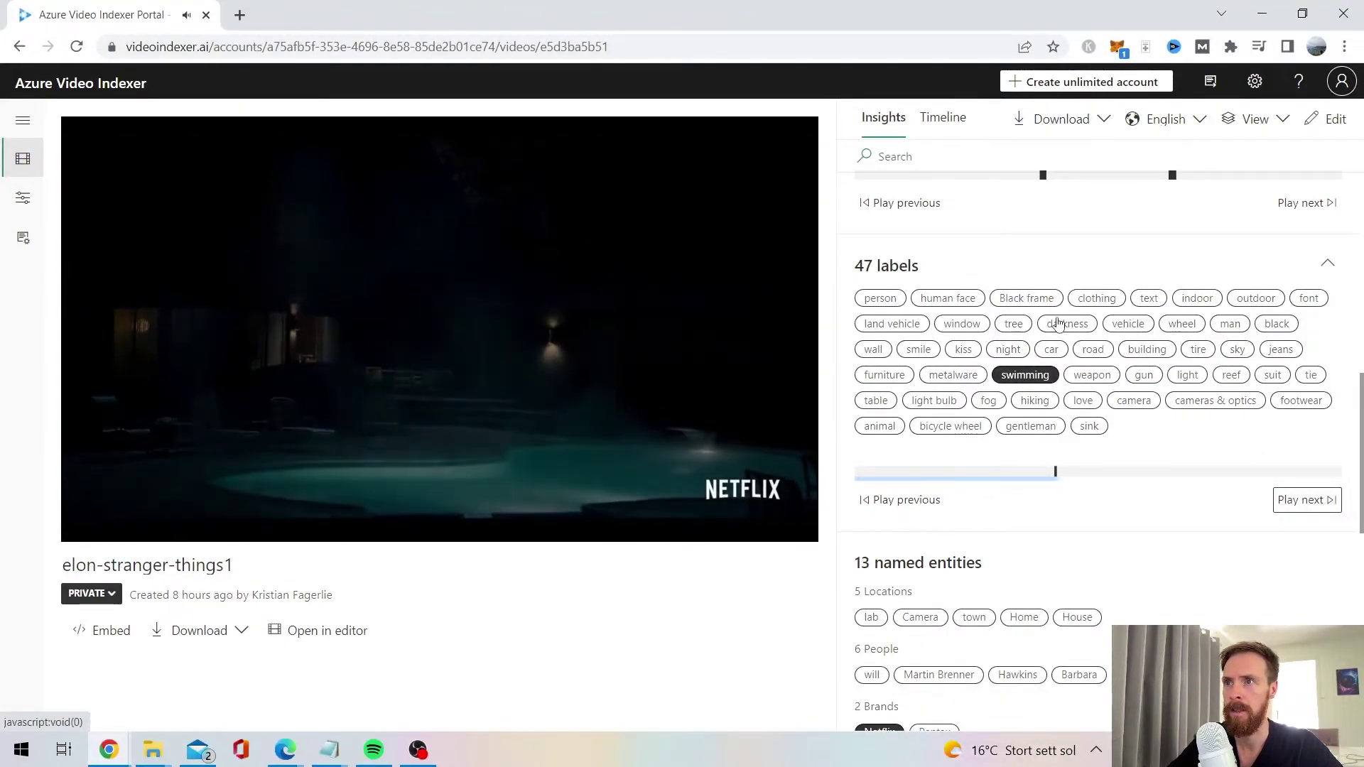
Step: Jump to the land vehicle, cameras & optics, human face and kiss label scenes
{"action": "left_click", "coordinate": [894, 325]}
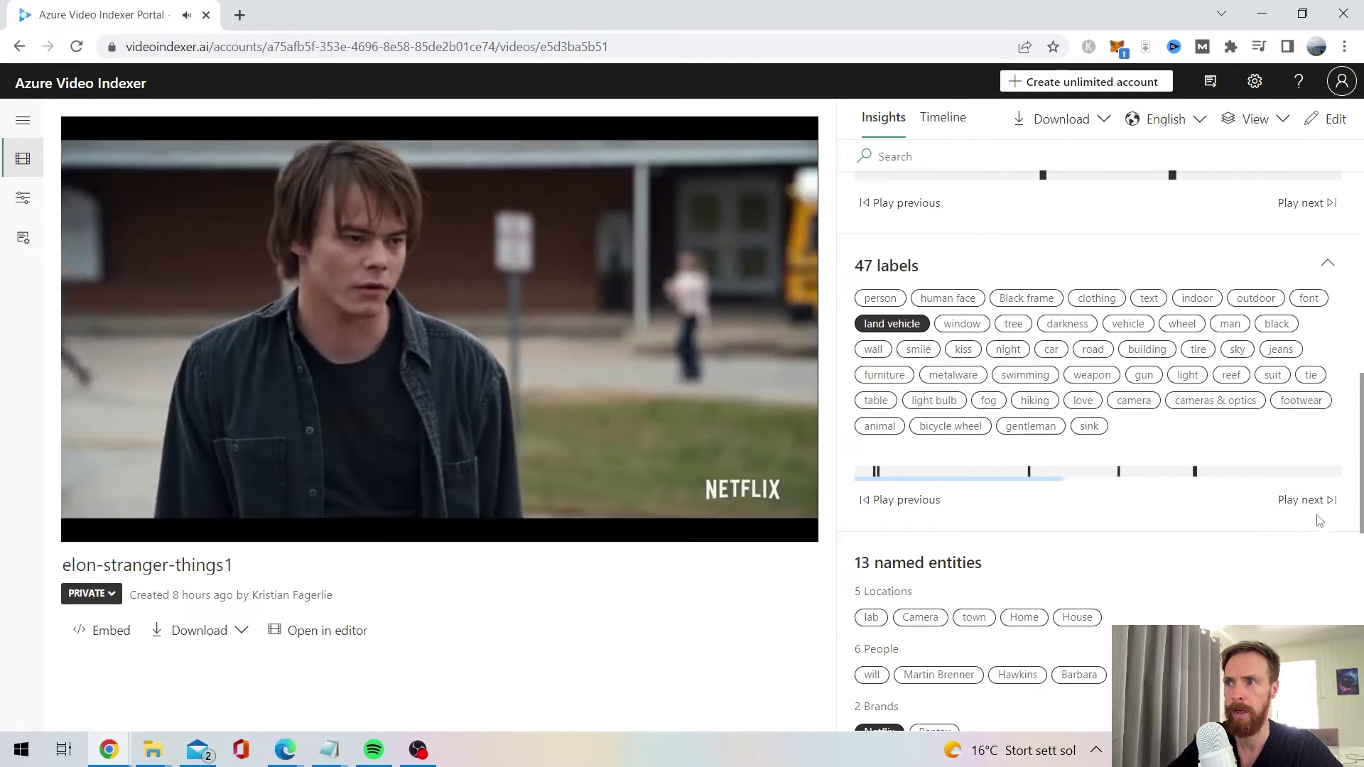
{"action": "left_click", "coordinate": [1305, 499]}
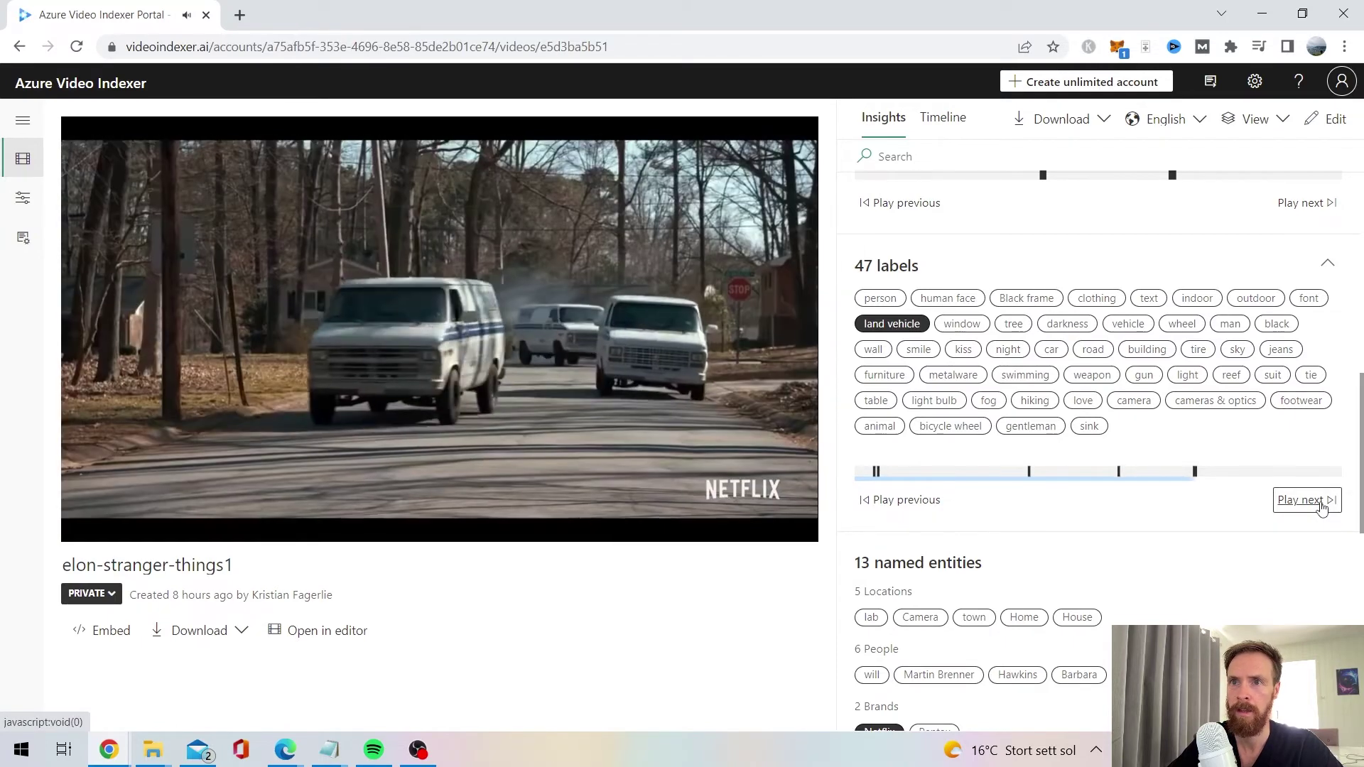
{"action": "left_click", "coordinate": [1215, 401]}
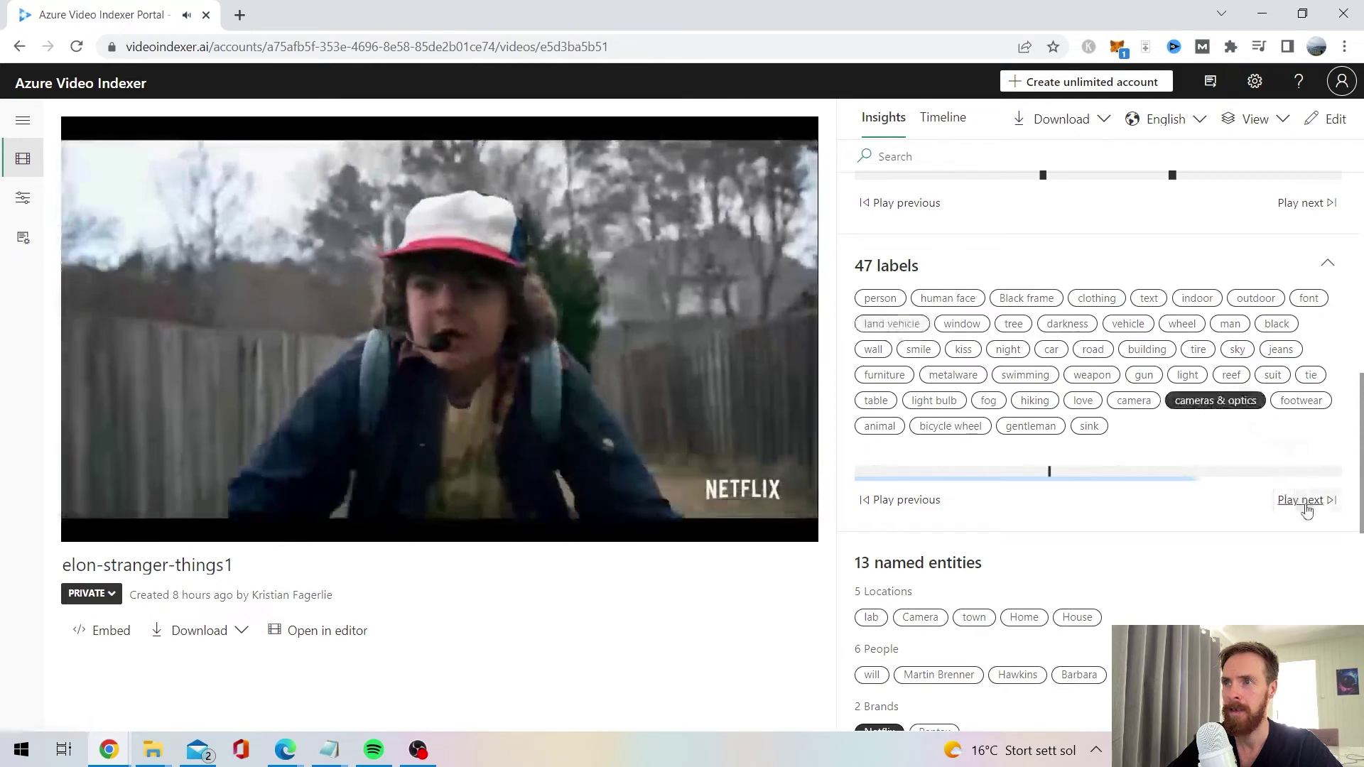
{"action": "left_click", "coordinate": [1307, 500]}
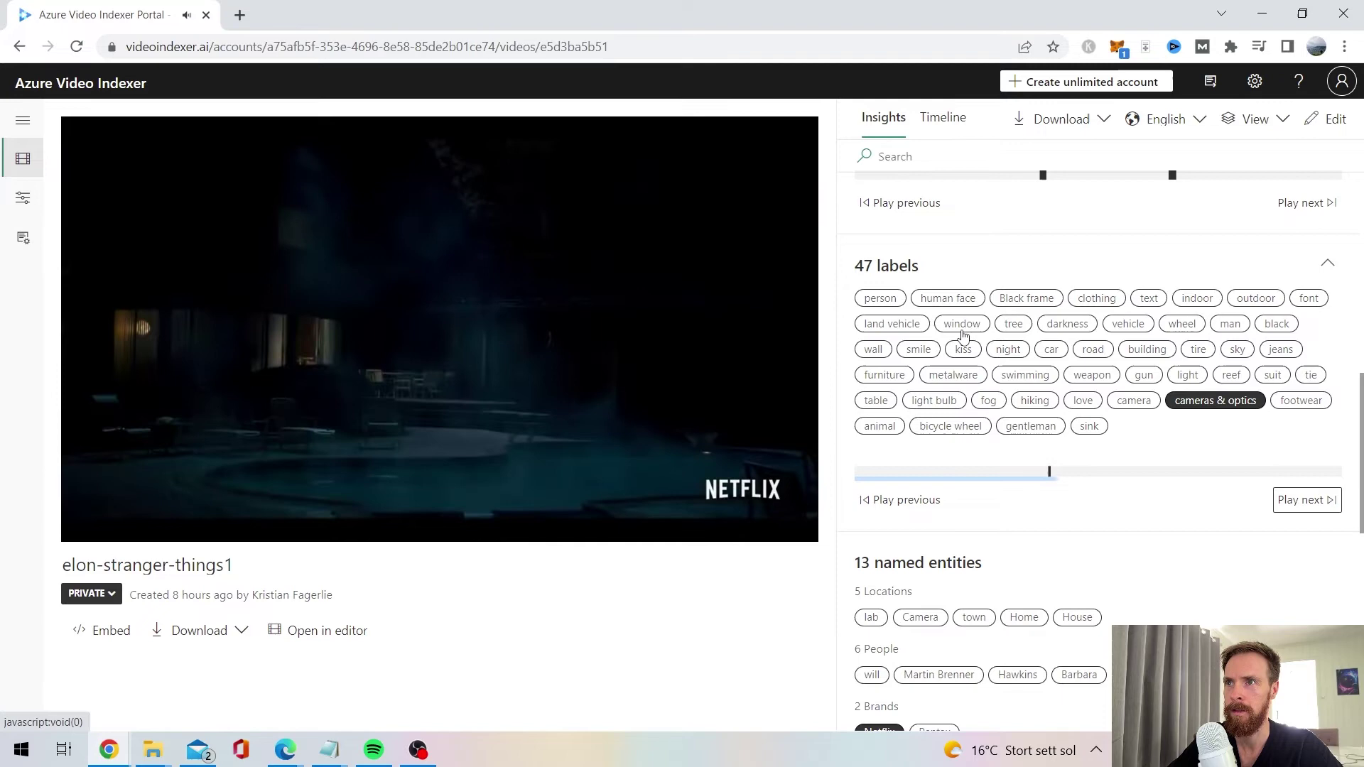
{"action": "left_click", "coordinate": [943, 302]}
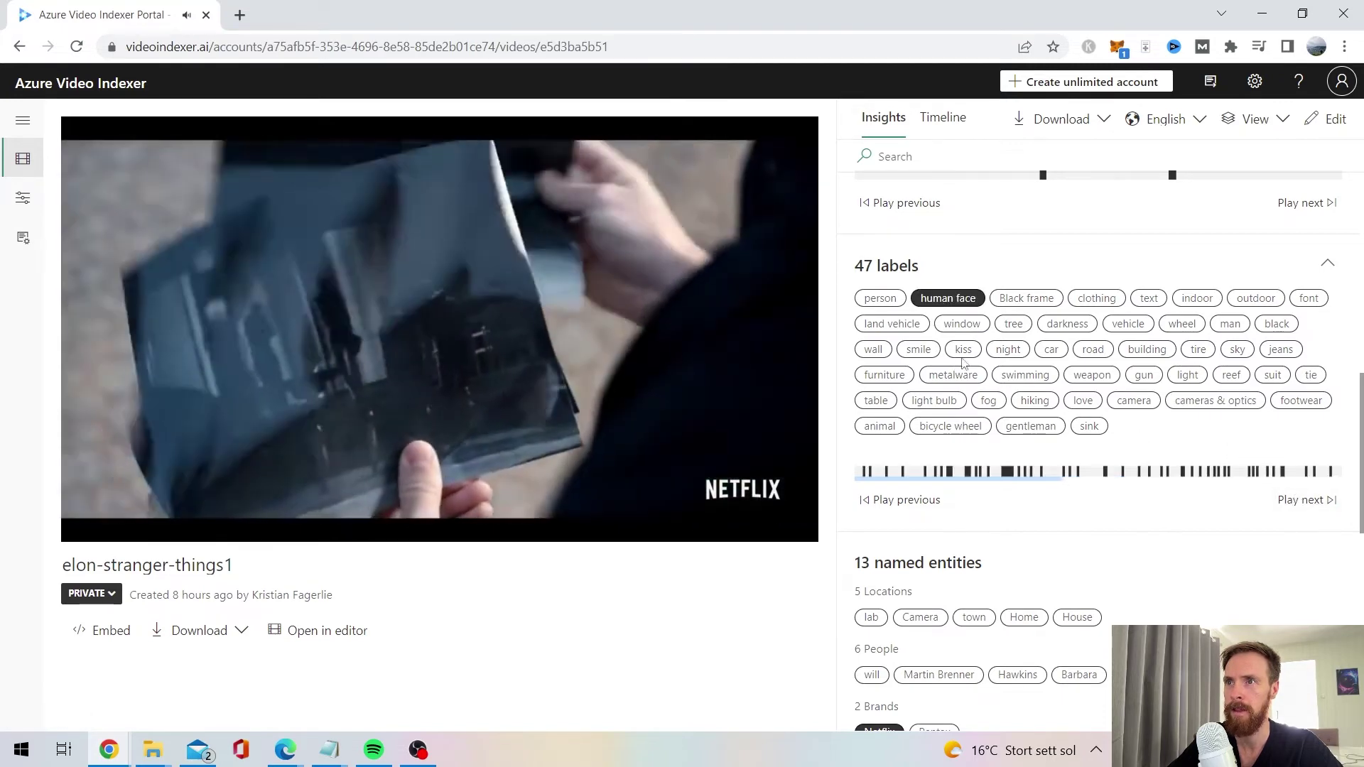
{"action": "left_click", "coordinate": [963, 350]}
{"action": "left_click", "coordinate": [1305, 500]}
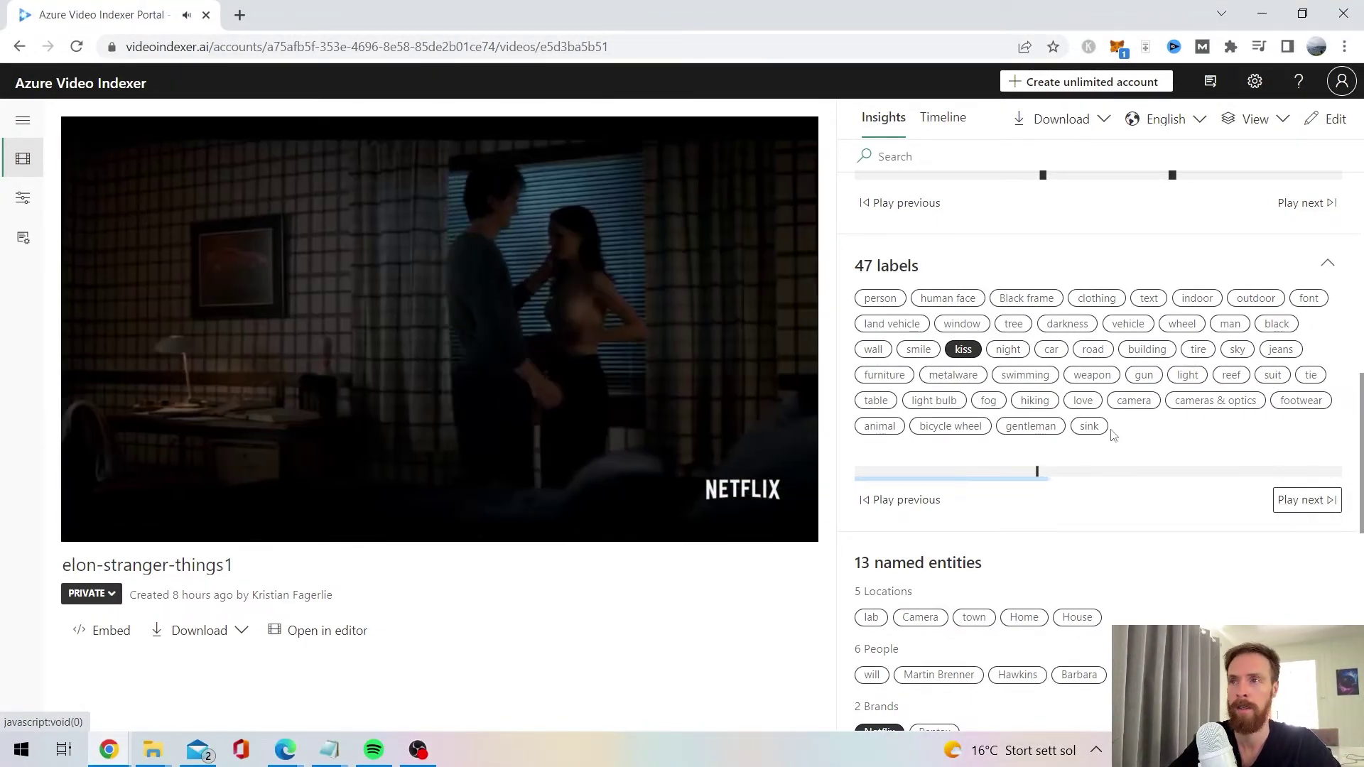
{"action": "scroll", "coordinate": [1112, 434], "scroll_direction": "down", "scroll_amount": 4}
{"action": "scroll", "coordinate": [1065, 448], "scroll_direction": "down", "scroll_amount": 2}
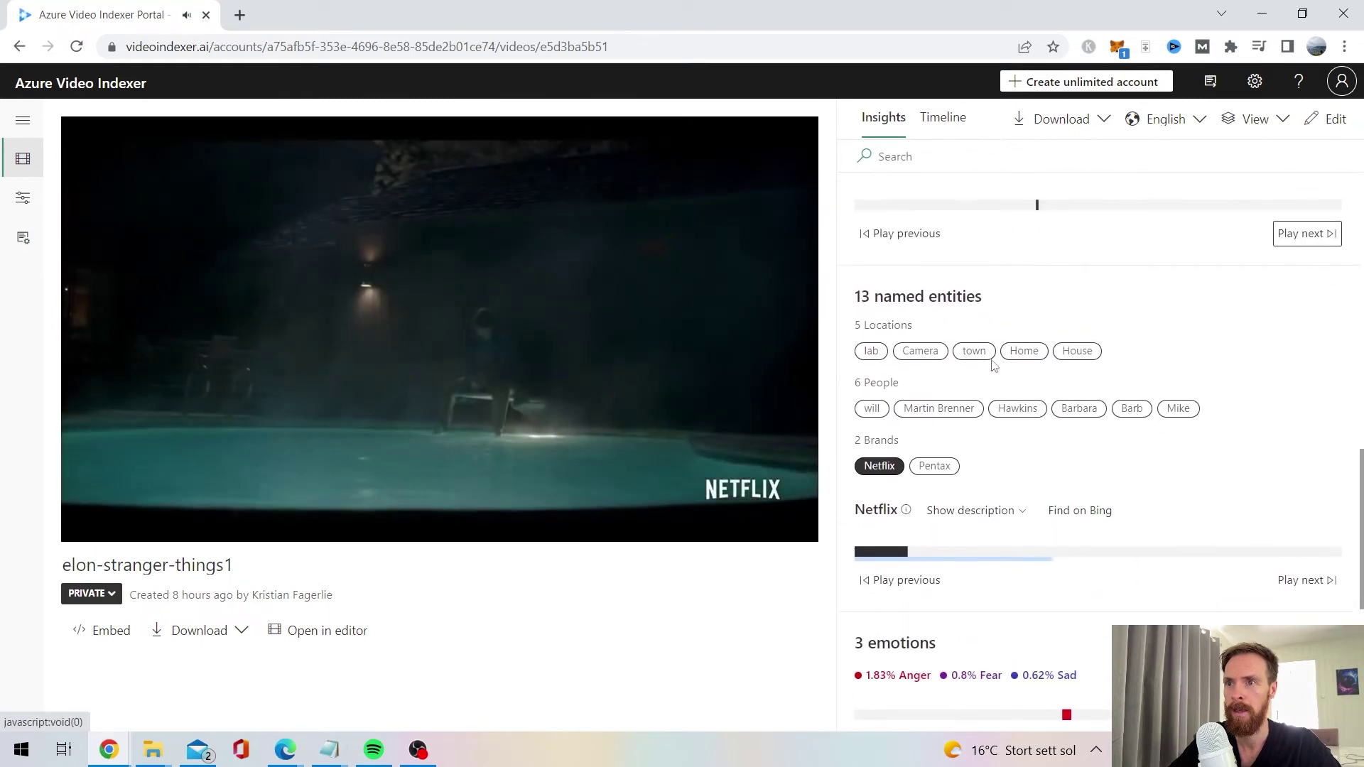
{"action": "scroll", "coordinate": [1000, 466], "scroll_direction": "down", "scroll_amount": 2}
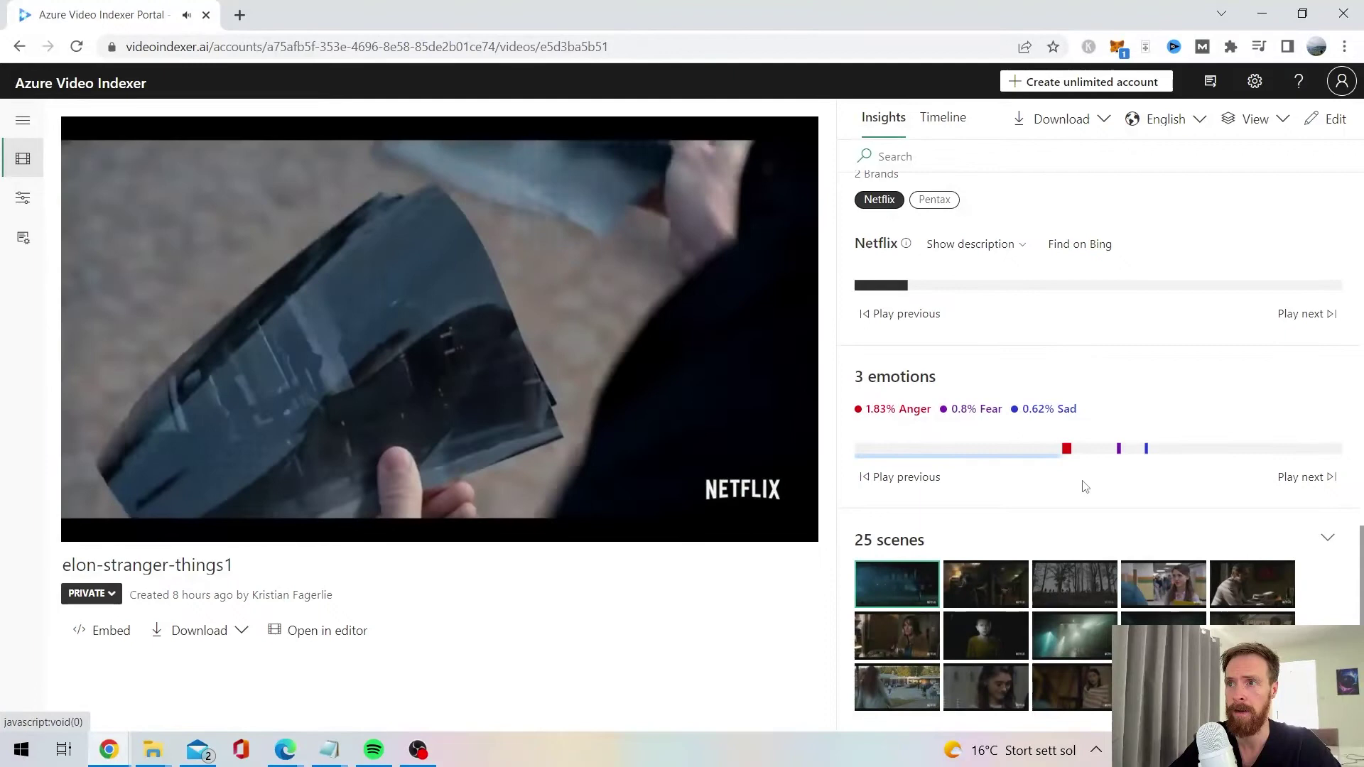
Step: Hop back and forth between the anger, fear and sadness moments in the emotions timeline
{"action": "left_click", "coordinate": [1301, 477]}
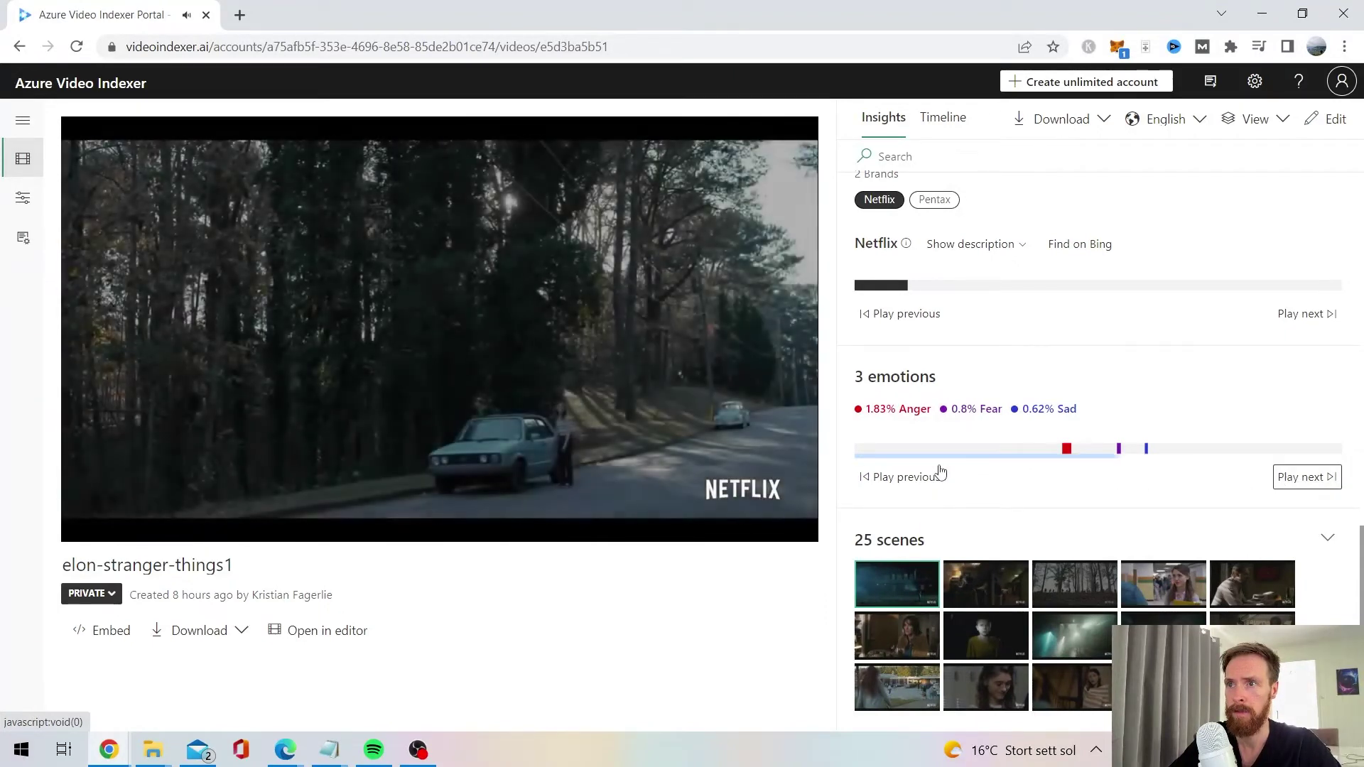
{"action": "left_click", "coordinate": [906, 477]}
{"action": "left_click", "coordinate": [1300, 477]}
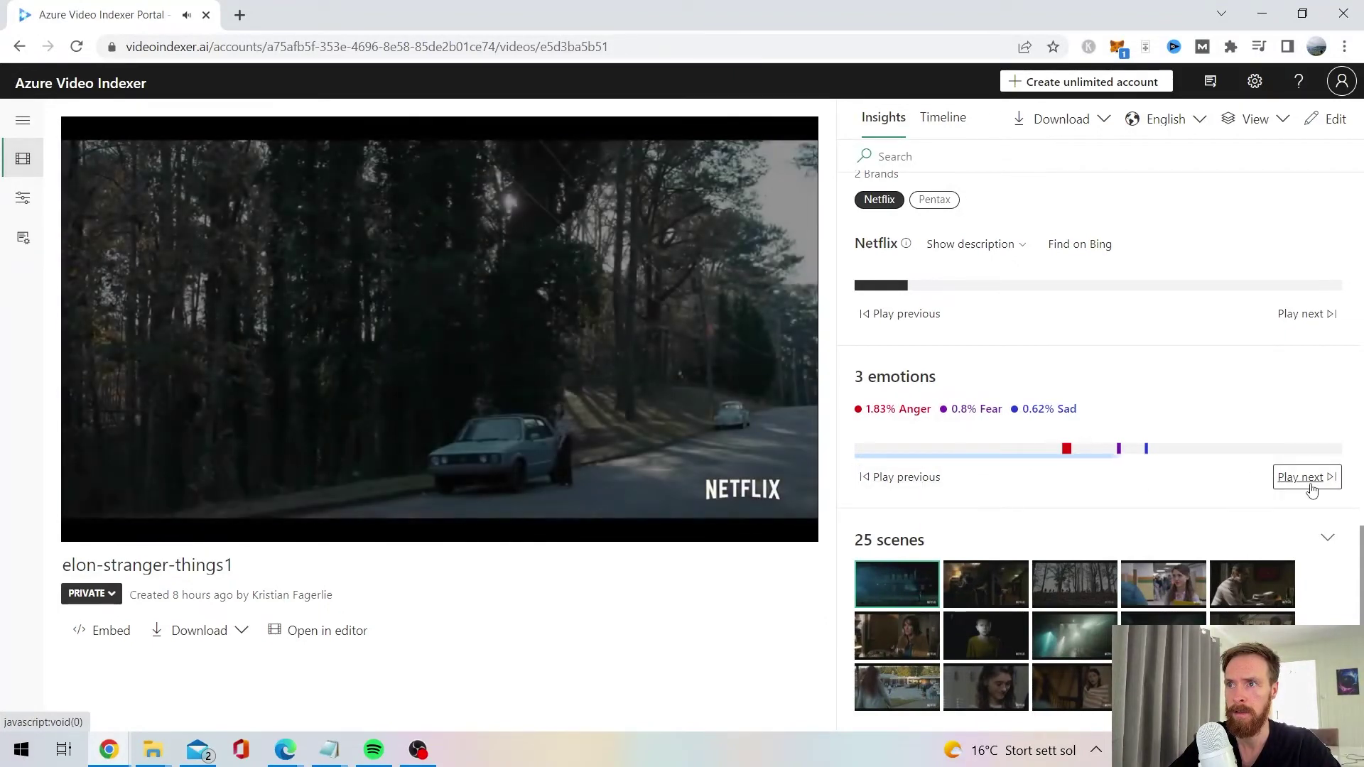
{"action": "left_click", "coordinate": [906, 477]}
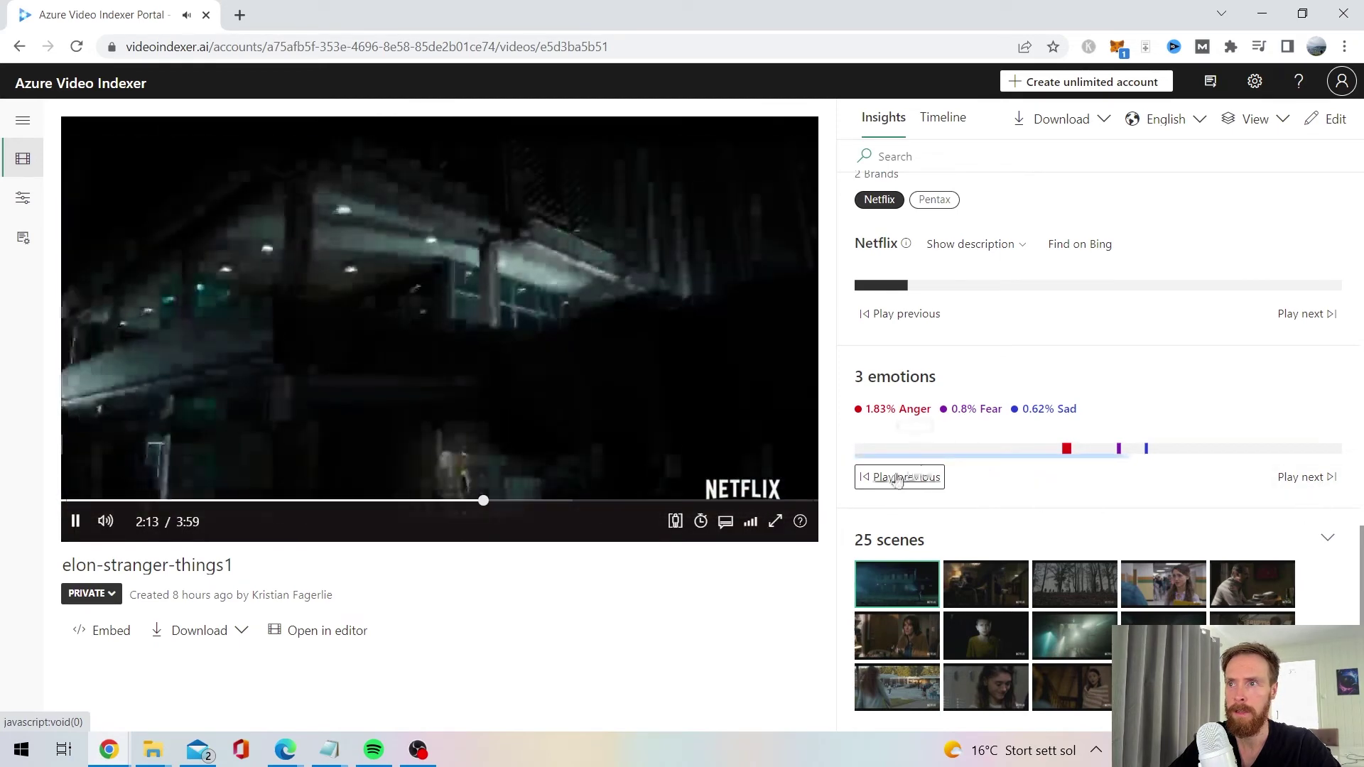
{"action": "left_click", "coordinate": [906, 476]}
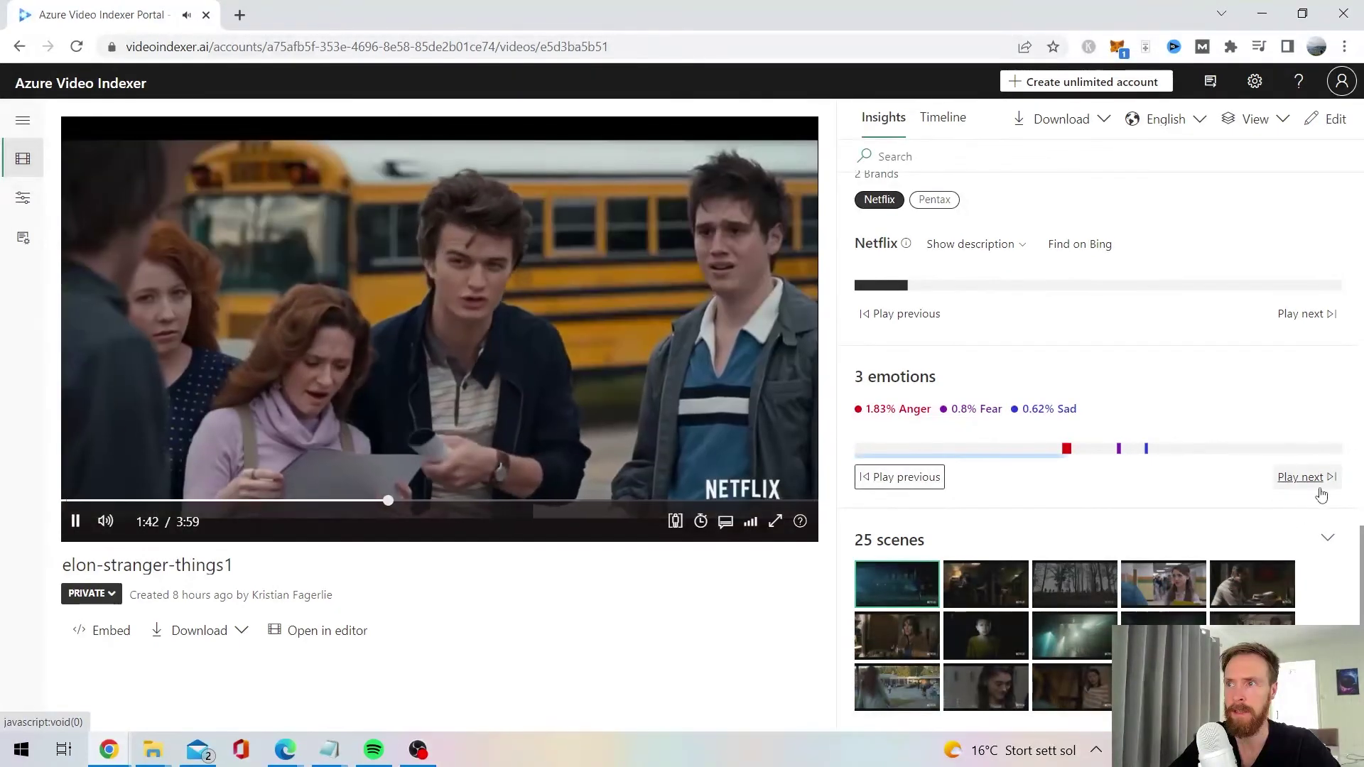
{"action": "left_click", "coordinate": [1302, 477]}
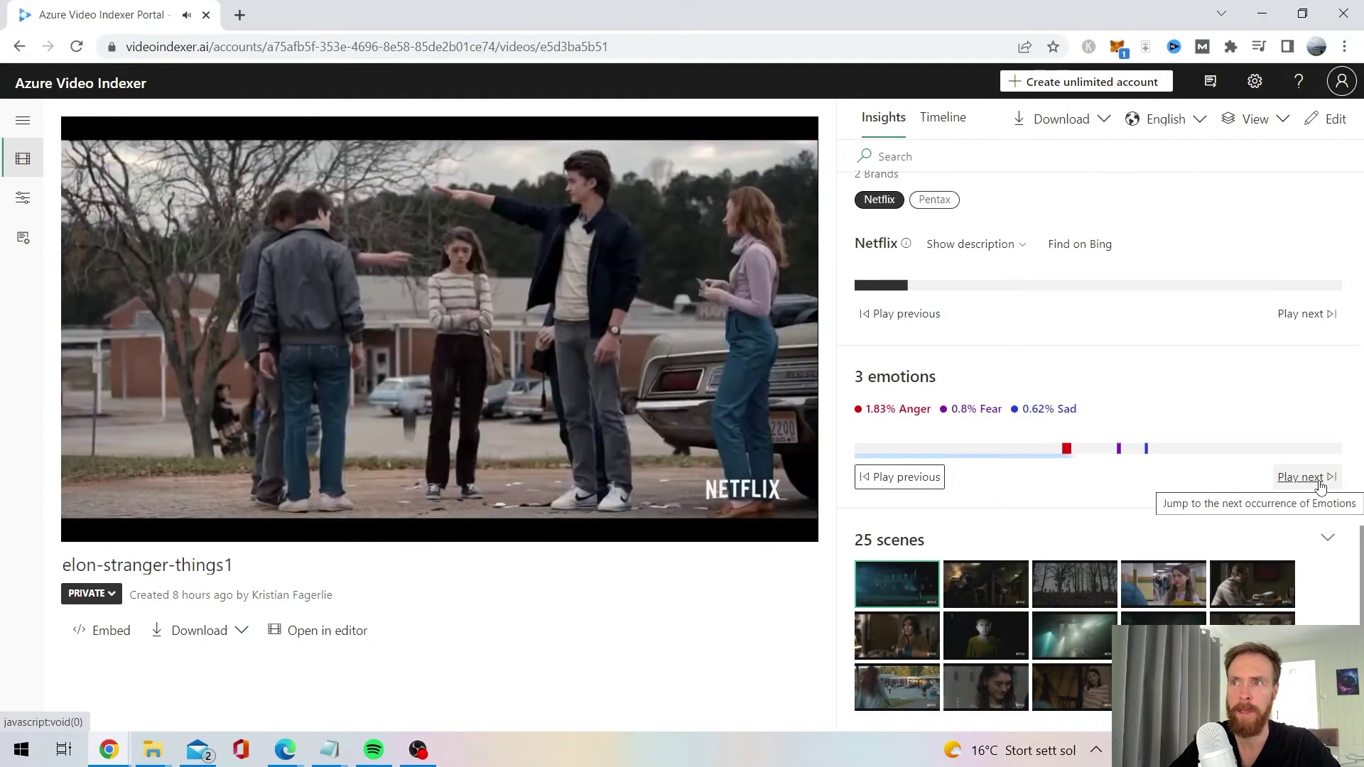
{"action": "left_click", "coordinate": [1306, 477]}
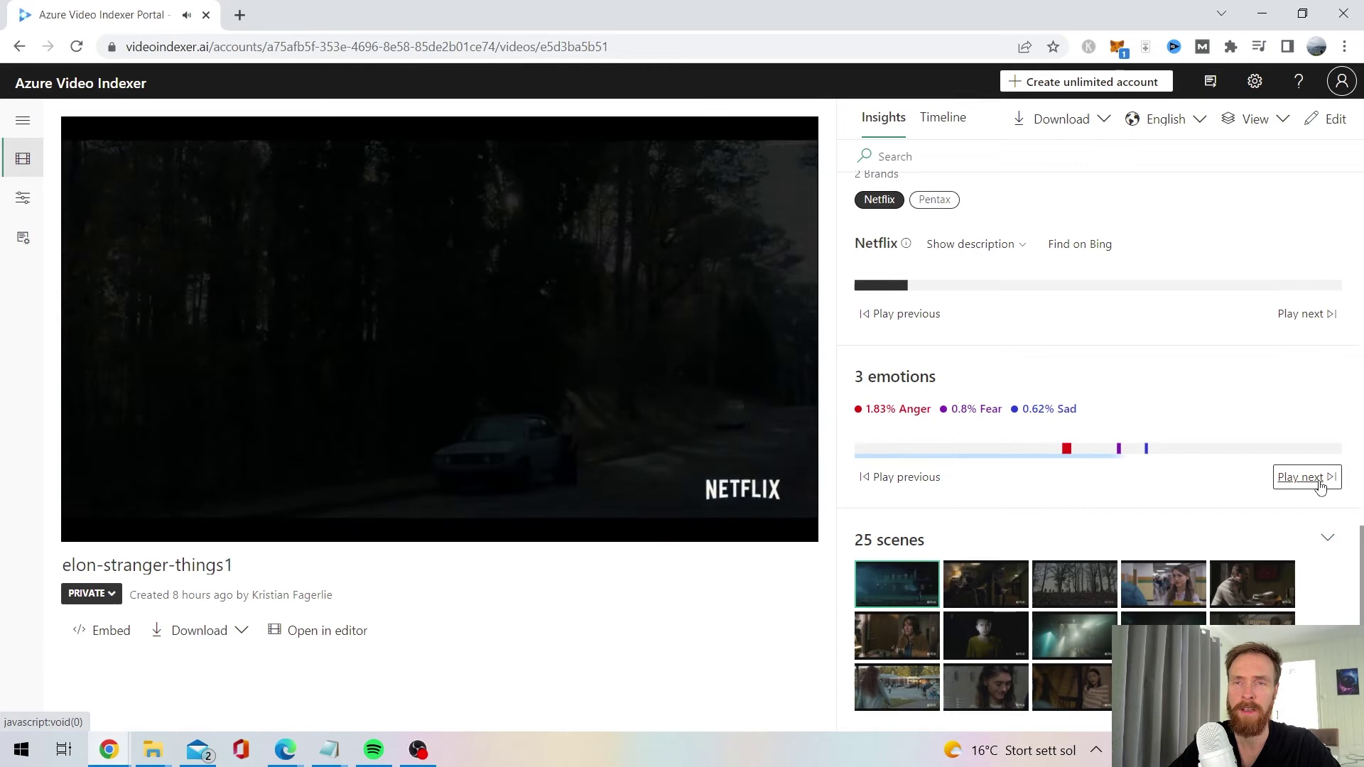